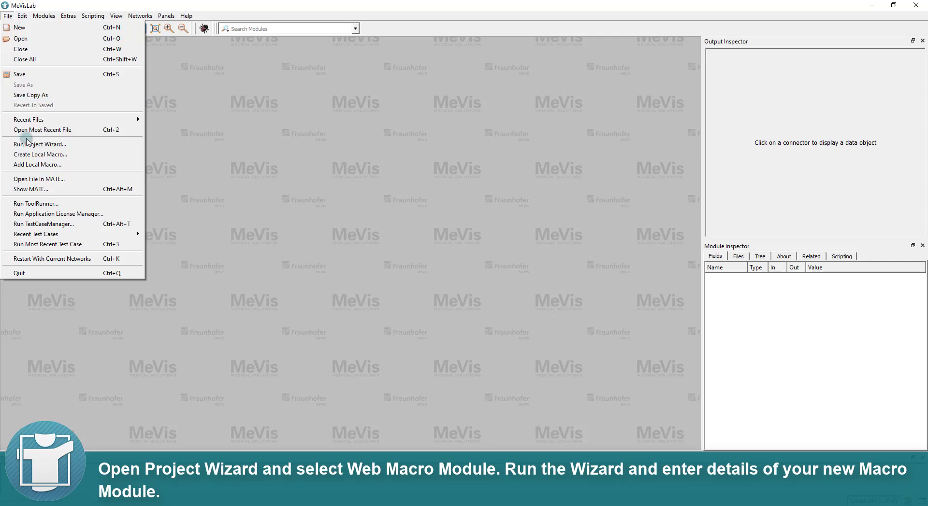
# Run the Project Wizard for a new Web Macro Module
pyautogui.click(26, 144)
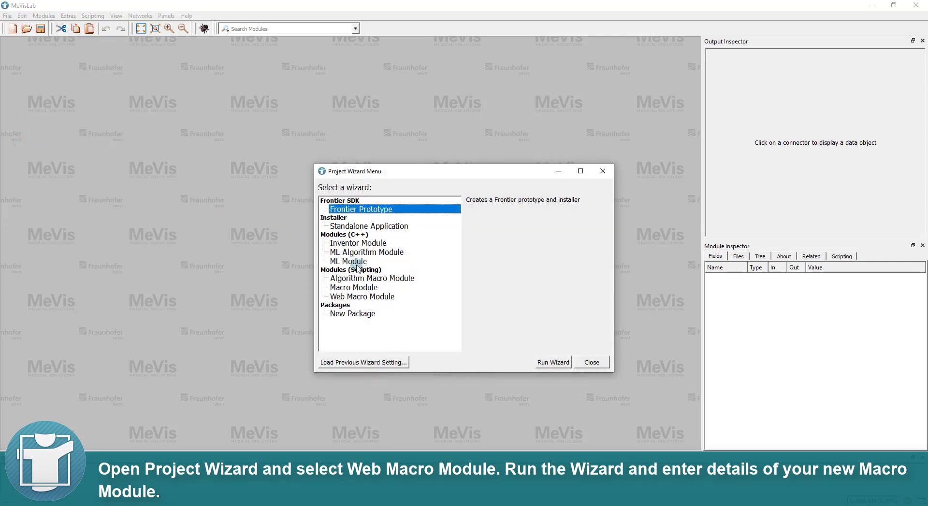
pyautogui.click(372, 297)
pyautogui.click(560, 366)
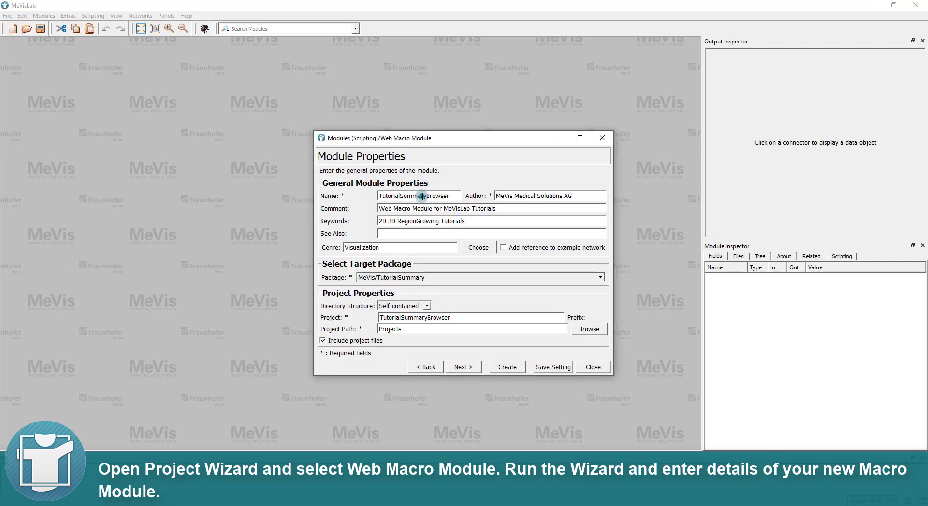
# Define the TutorialSummaryBrowser module properties with a Self-contained directory structure and MeVis/TutorialSummary as package, and continue to the web plugin settings
pyautogui.click(420, 196)
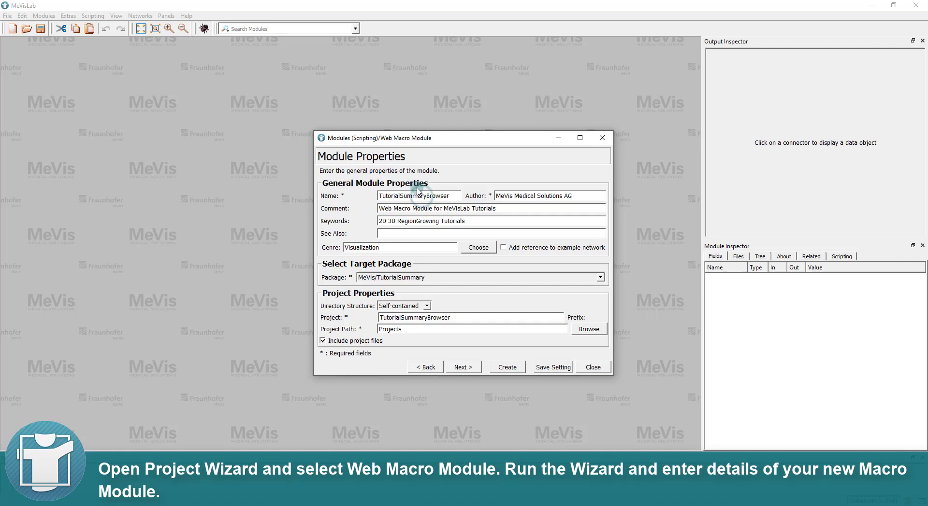
pyautogui.click(401, 306)
pyautogui.click(399, 317)
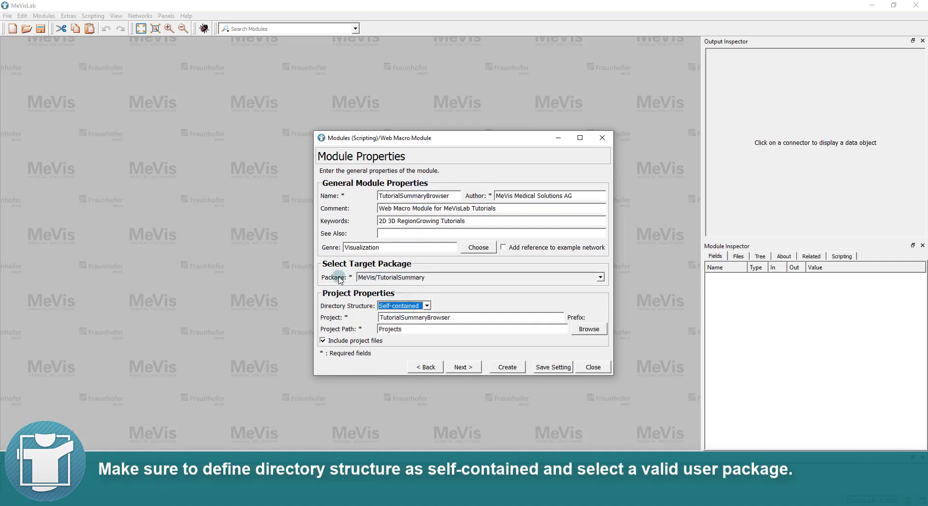
pyautogui.click(389, 278)
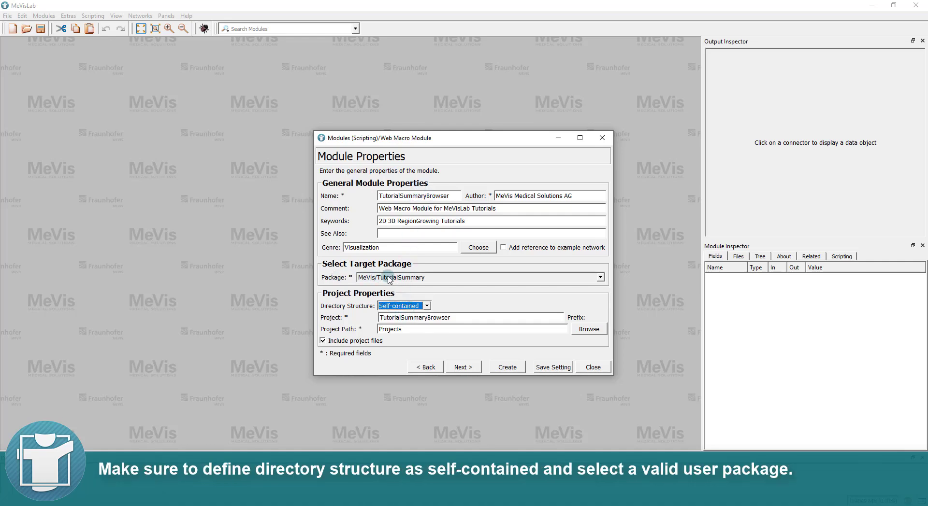
pyautogui.click(462, 367)
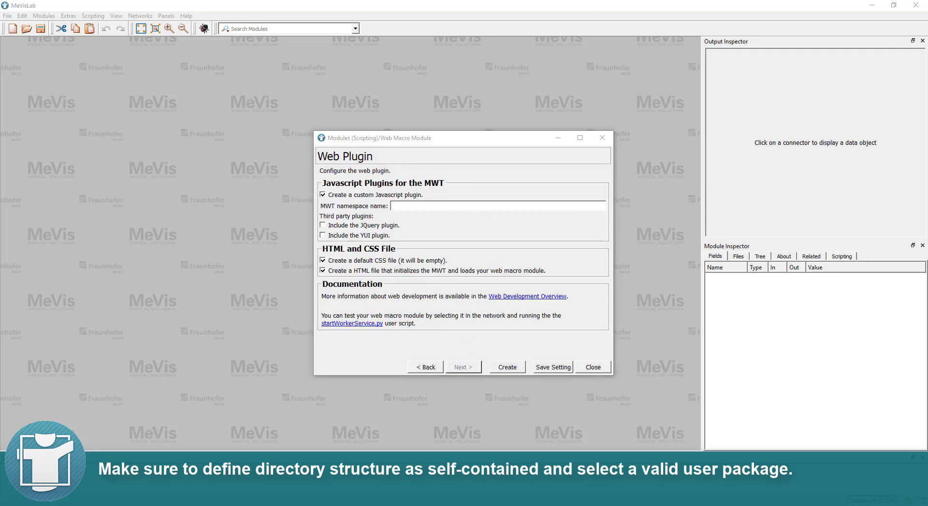
# Include the JQuery and YUI plugins, set the MWT namespace to TutorialSummaryBrowser, and create the module, closing its project folder
pyautogui.click(322, 225)
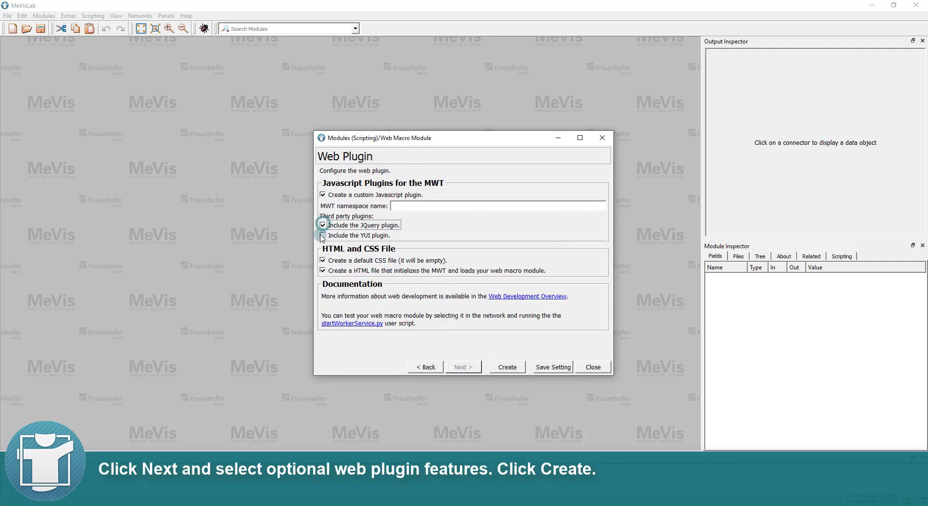
pyautogui.click(323, 235)
pyautogui.click(414, 206)
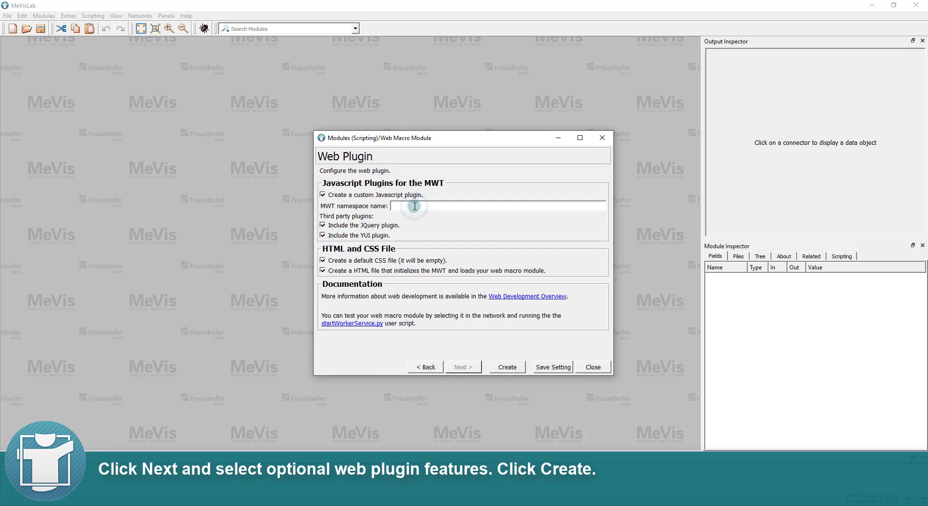
pyautogui.write('TutorialSummaryBrowser')
pyautogui.click(504, 369)
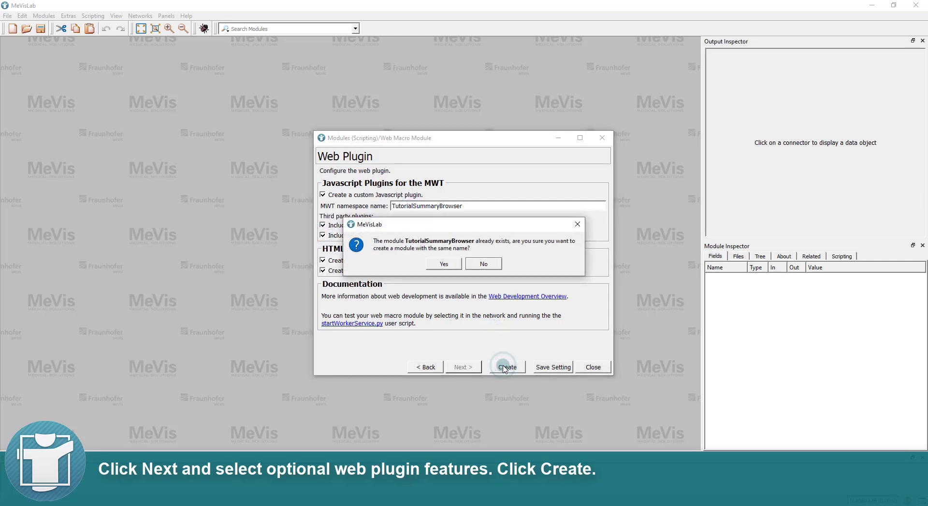
pyautogui.click(443, 263)
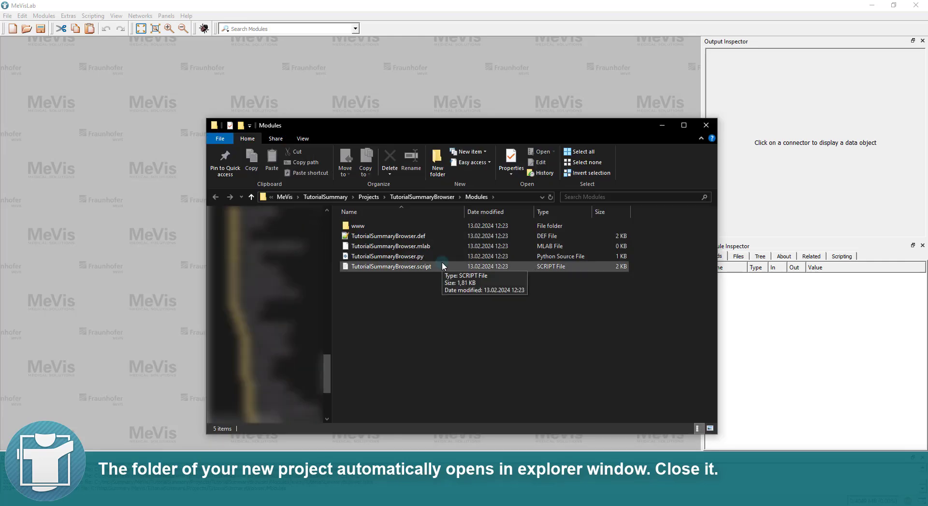
pyautogui.click(706, 127)
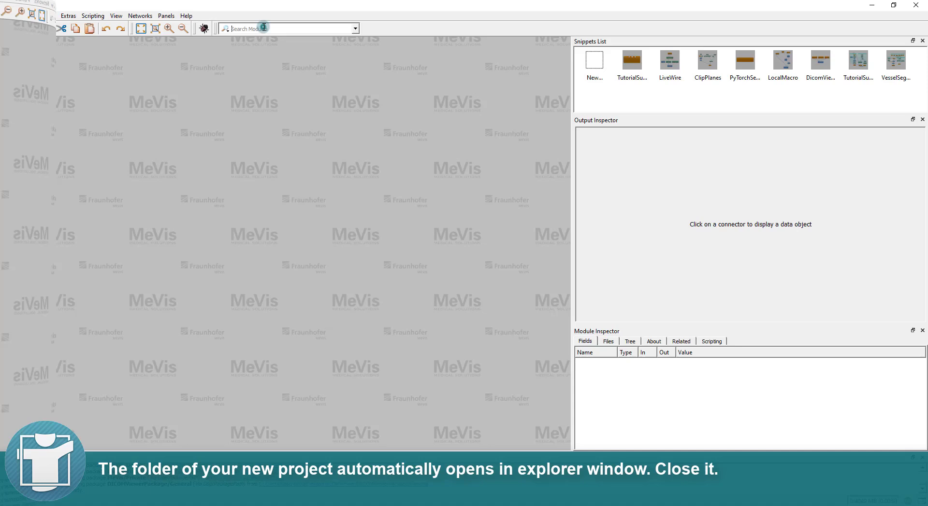
# Add the TutorialSummaryBrowser and TutorialSummary modules to the workspace and place them side by side
pyautogui.click(286, 25)
pyautogui.write('Tuto')
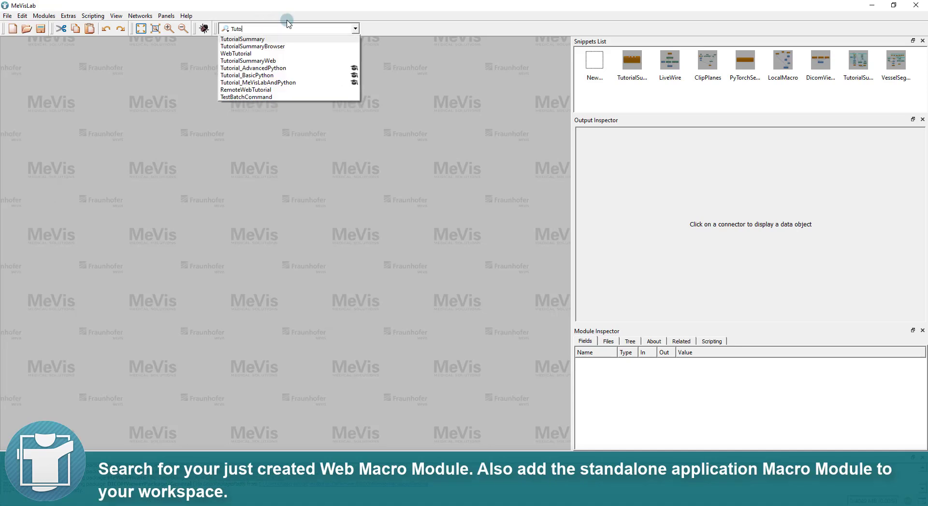
pyautogui.press('Down')
pyautogui.press('Return')
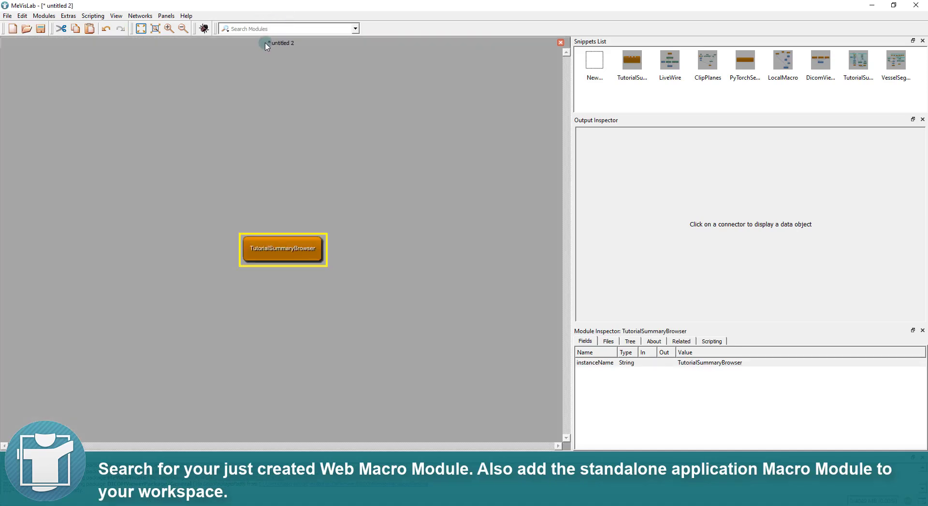
pyautogui.write('Tutori')
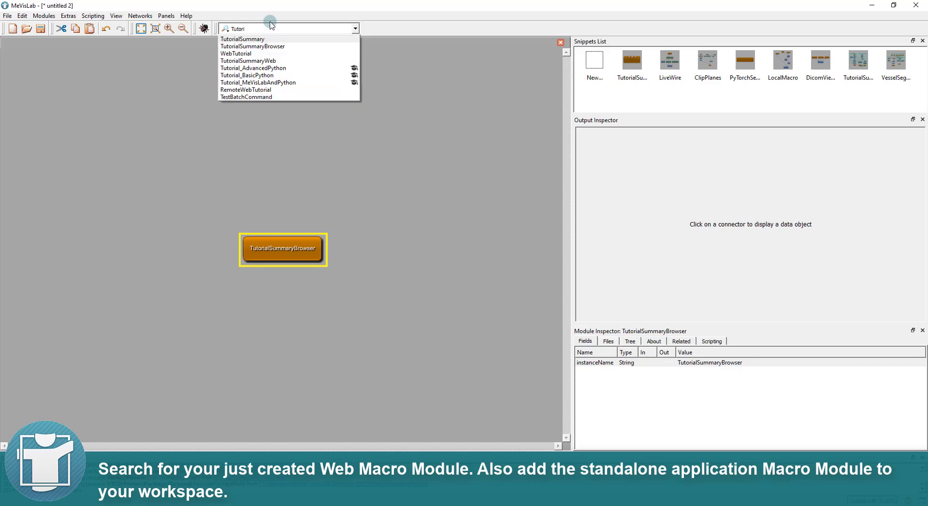
pyautogui.press('Return')
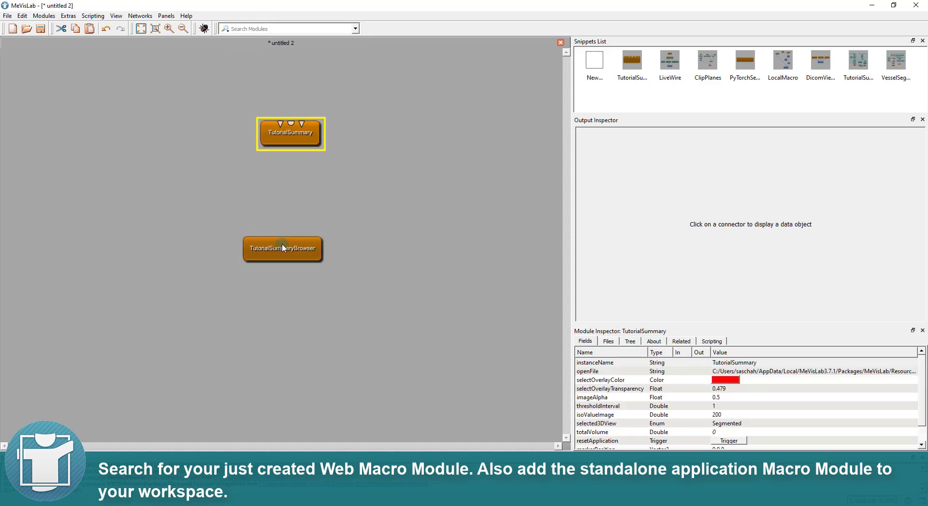
pyautogui.moveTo(281, 141); pyautogui.dragTo(154, 254)
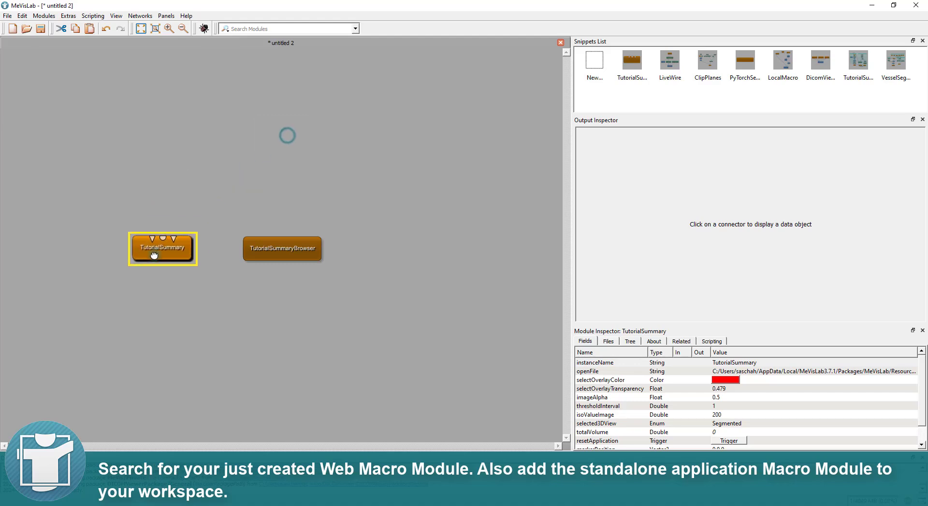
# Open the internal networks of the TutorialSummaryBrowser and TutorialSummary modules
pyautogui.keyDown('ctrl'); pyautogui.doubleClick(278, 249); pyautogui.keyUp('ctrl')
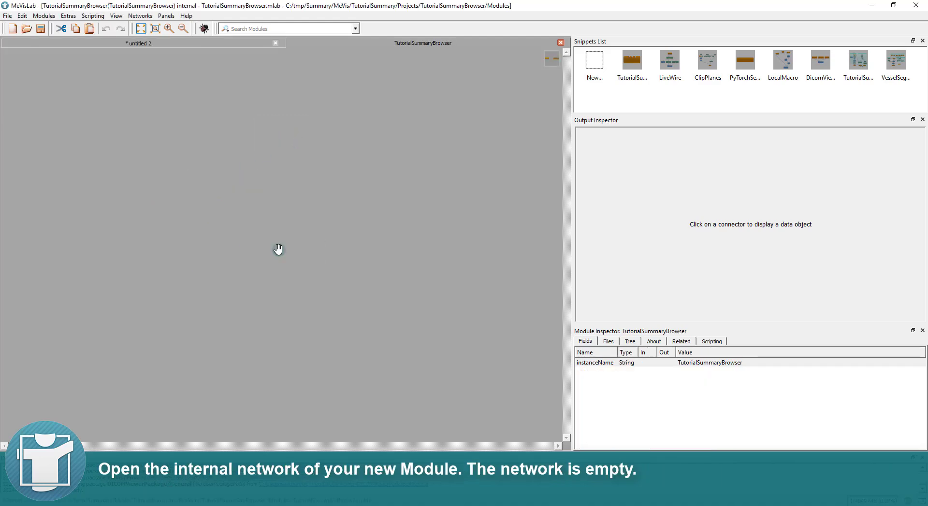
pyautogui.click(177, 43)
pyautogui.click(149, 235)
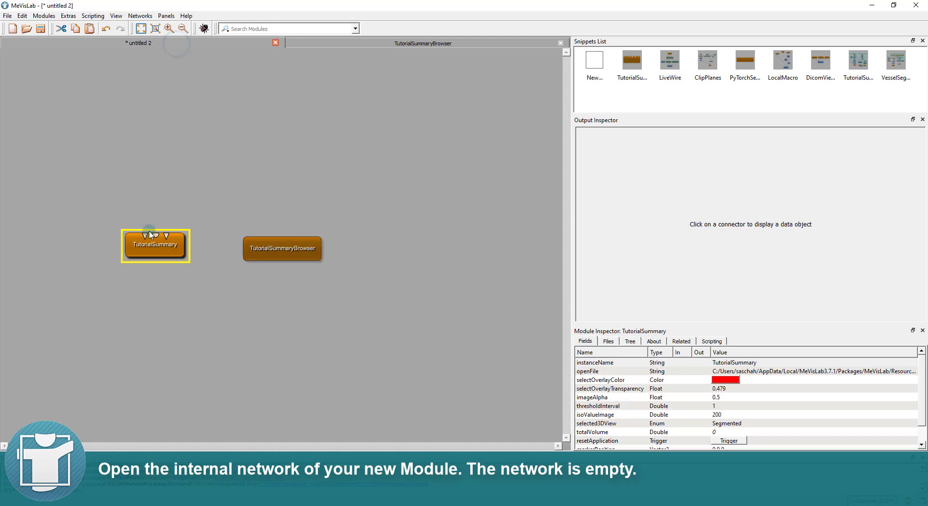
pyautogui.keyDown('ctrl'); pyautogui.doubleClick(151, 252); pyautogui.keyUp('ctrl')
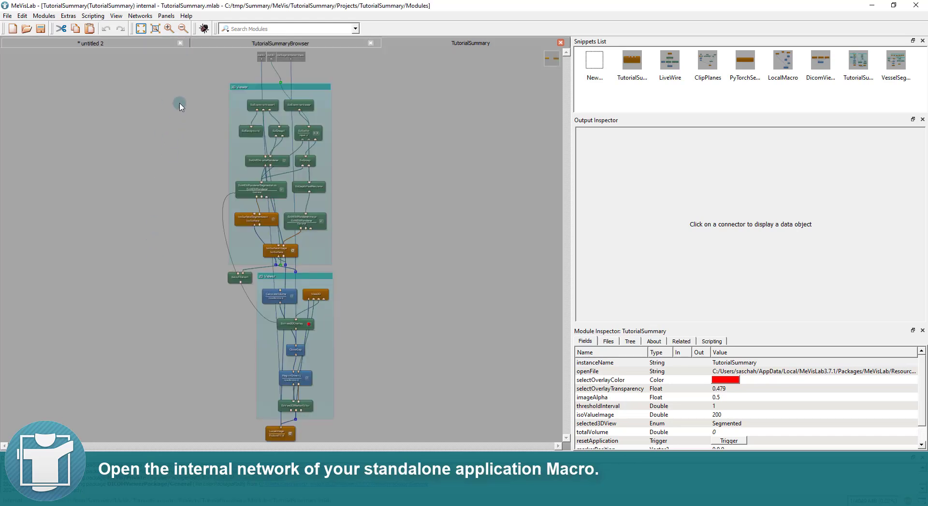
# Copy all modules and both viewer groups from the TutorialSummary network into the internal network of TutorialSummaryBrowser
pyautogui.moveTo(185, 69); pyautogui.dragTo(392, 419)
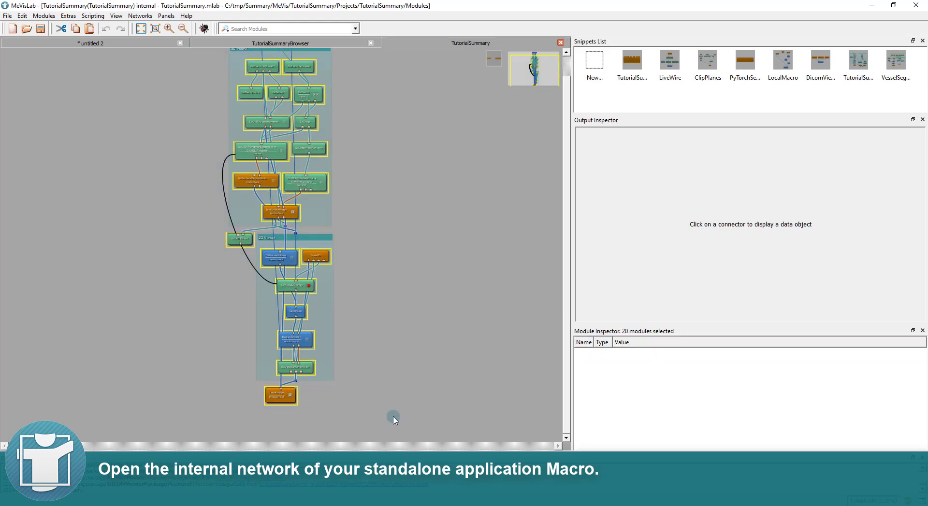
pyautogui.keyDown('ctrl'); pyautogui.click(321, 239); pyautogui.keyUp('ctrl')
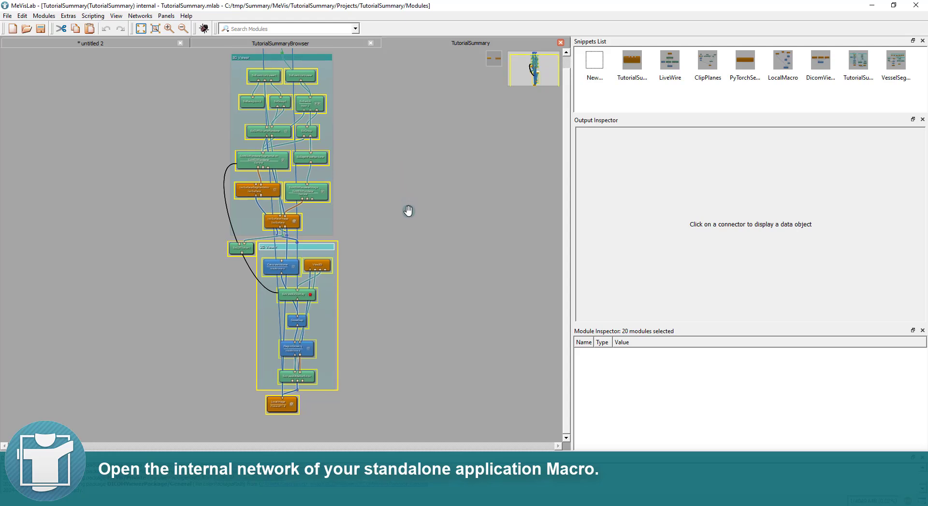
pyautogui.scroll(2, 408, 212)
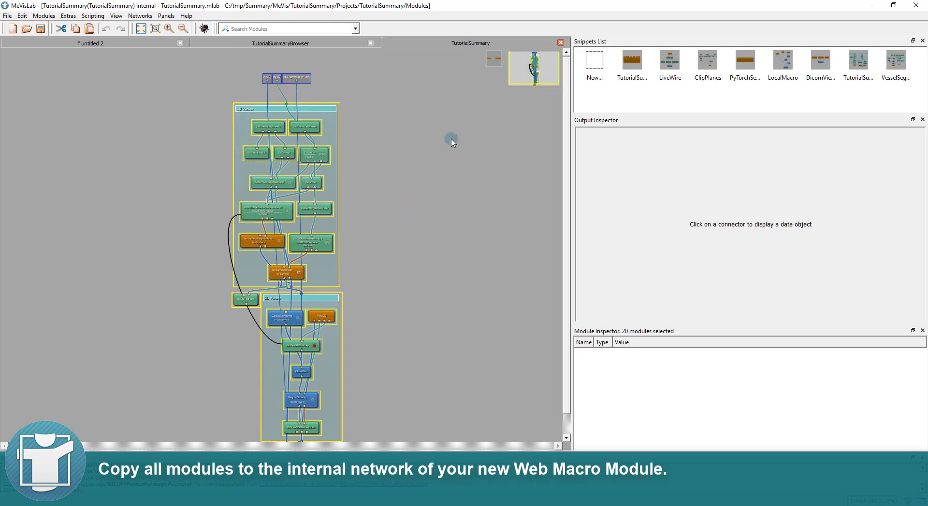
pyautogui.click(300, 42)
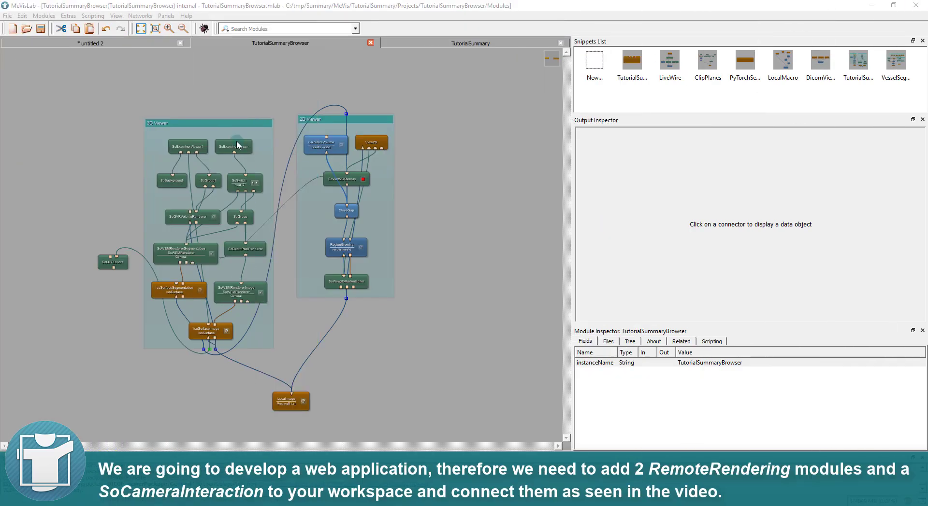
# Add two RemoteRendering modules, one in the 3D Viewer group and one in the 2D Viewer group
pyautogui.click(242, 28)
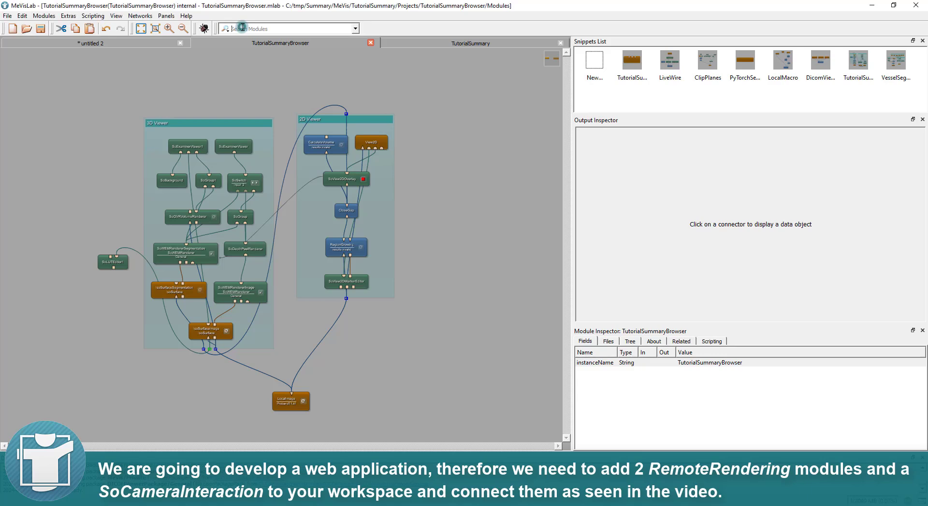
pyautogui.write('remote')
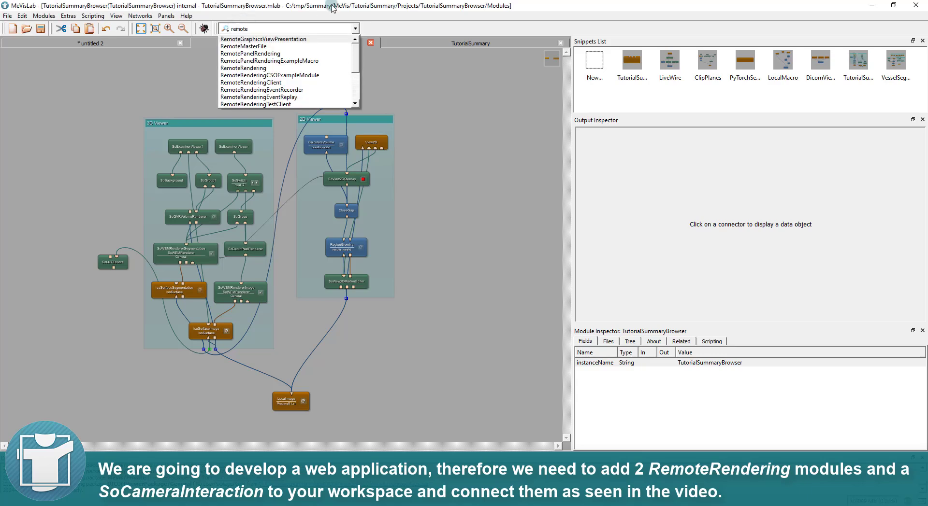
pyautogui.write('r')
pyautogui.press('Return')
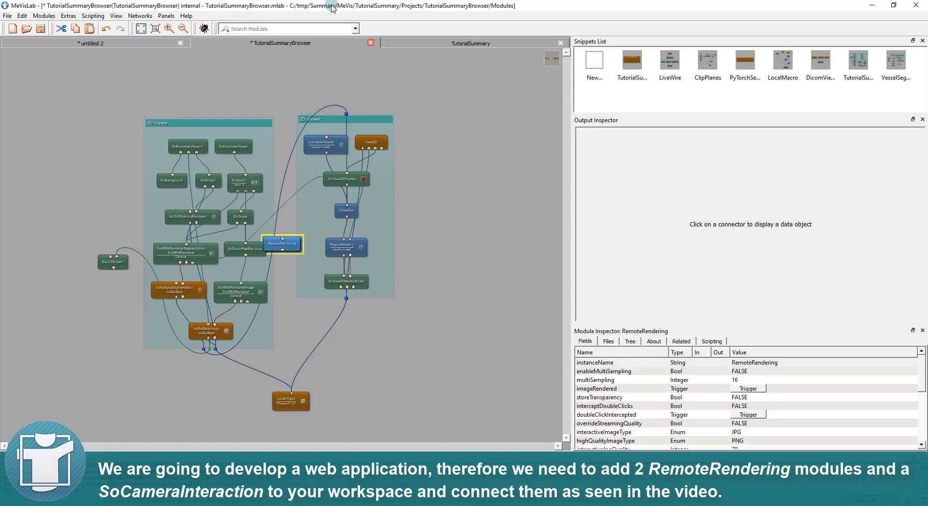
pyautogui.moveTo(290, 249); pyautogui.dragTo(359, 98)
pyautogui.hotkey('ctrl', 'd')
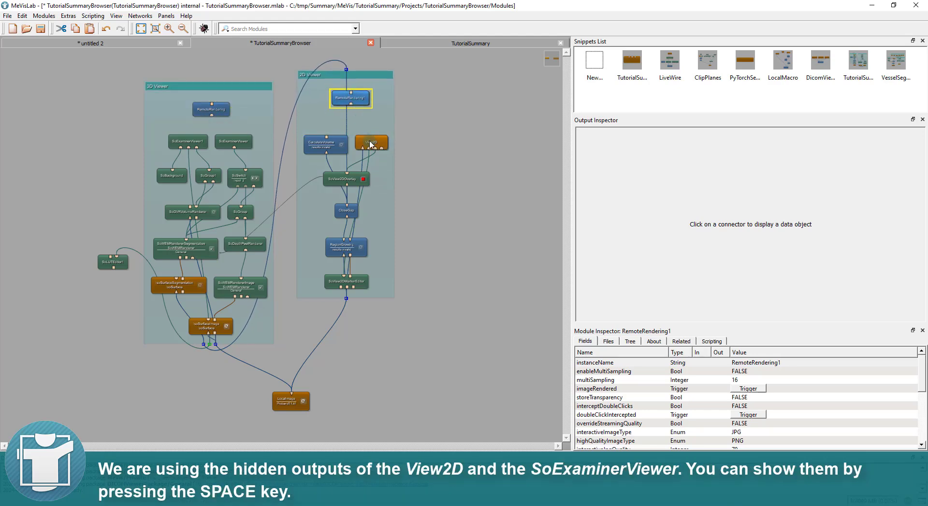
# Connect the hidden outputs of View2D and SoExaminerViewer1 to the RemoteRendering module in their respective viewer groups
pyautogui.click(369, 141)
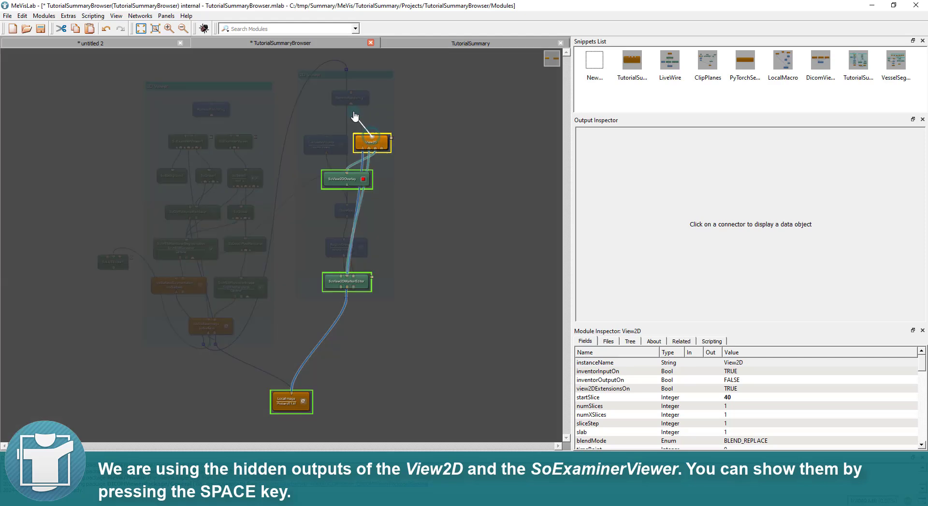
pyautogui.moveTo(355, 116); pyautogui.dragTo(352, 105)
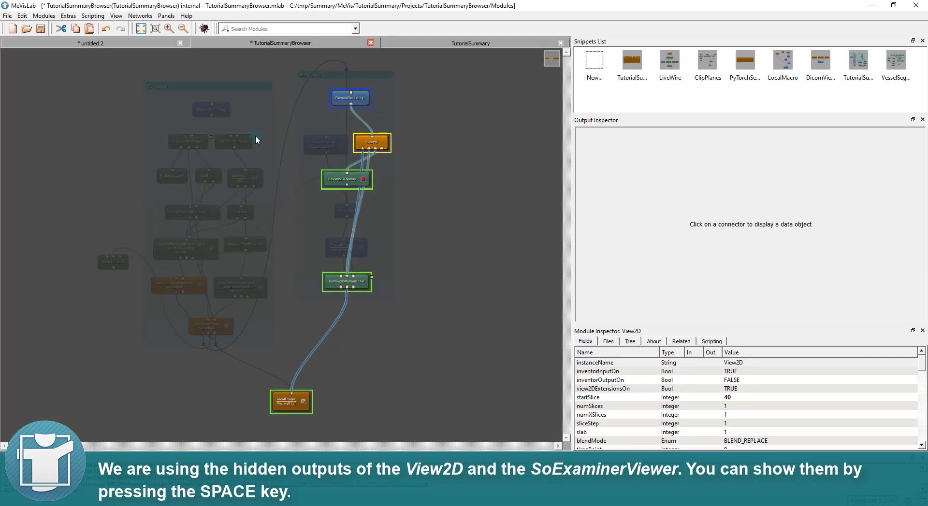
pyautogui.click(262, 70)
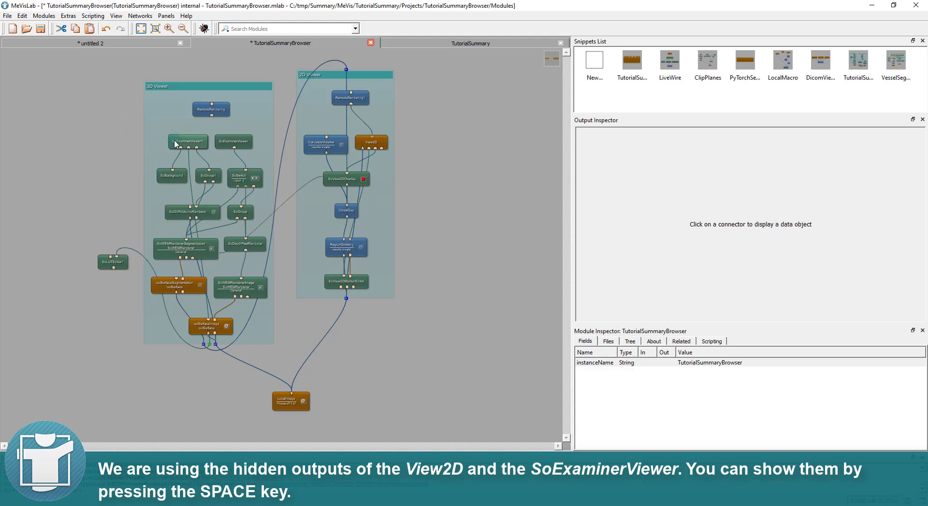
pyautogui.click(188, 140)
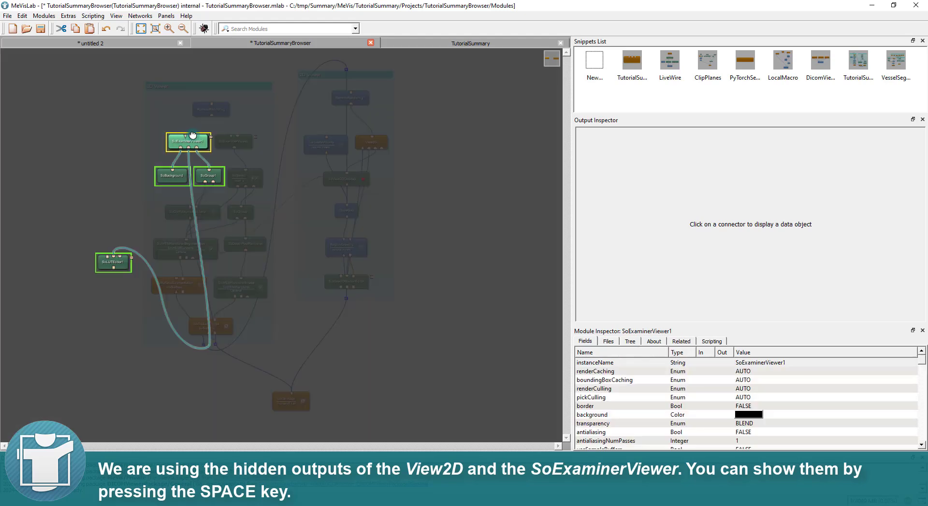
pyautogui.moveTo(193, 135); pyautogui.dragTo(199, 92)
# Insert a SoCameraInteraction module between SoExaminerViewer1 and RemoteRendering in the 3D Viewer group
pyautogui.click(252, 28)
pyautogui.write('socamera')
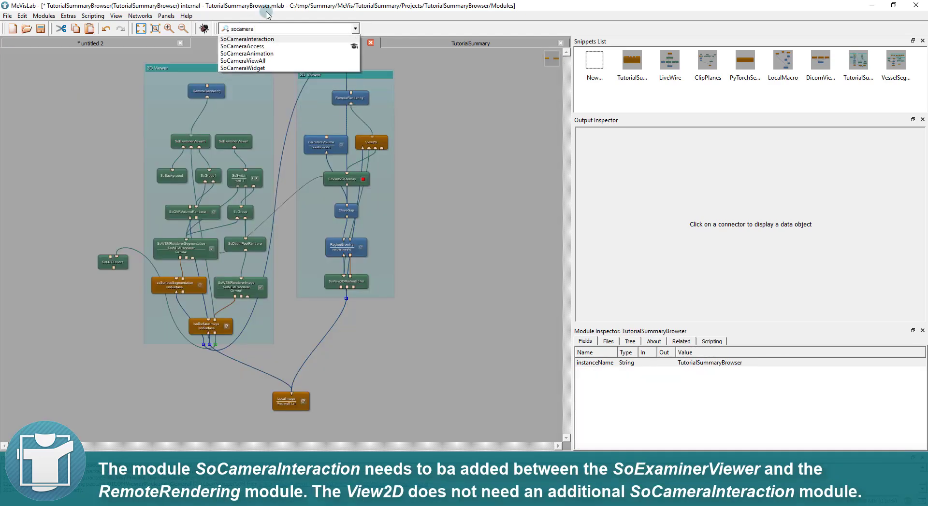
pyautogui.press('Return')
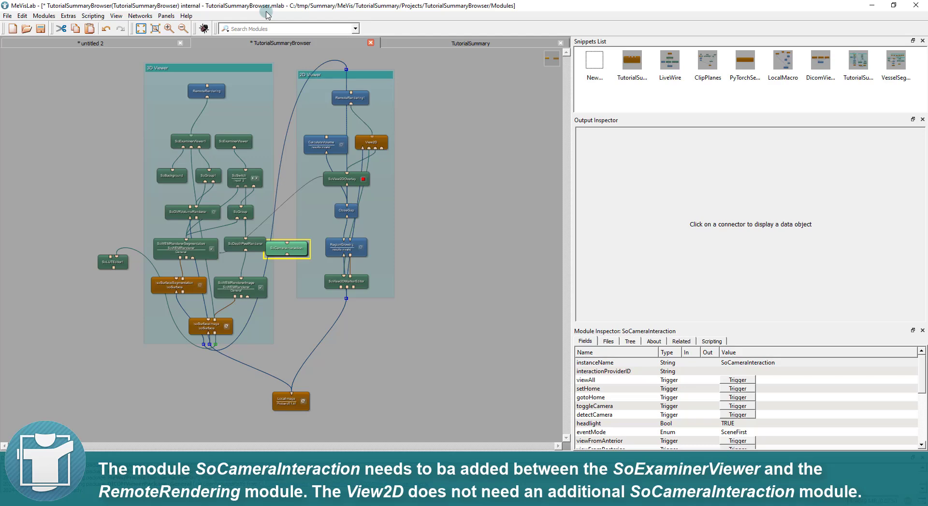
pyautogui.moveTo(290, 247); pyautogui.dragTo(208, 118)
pyautogui.click(224, 111)
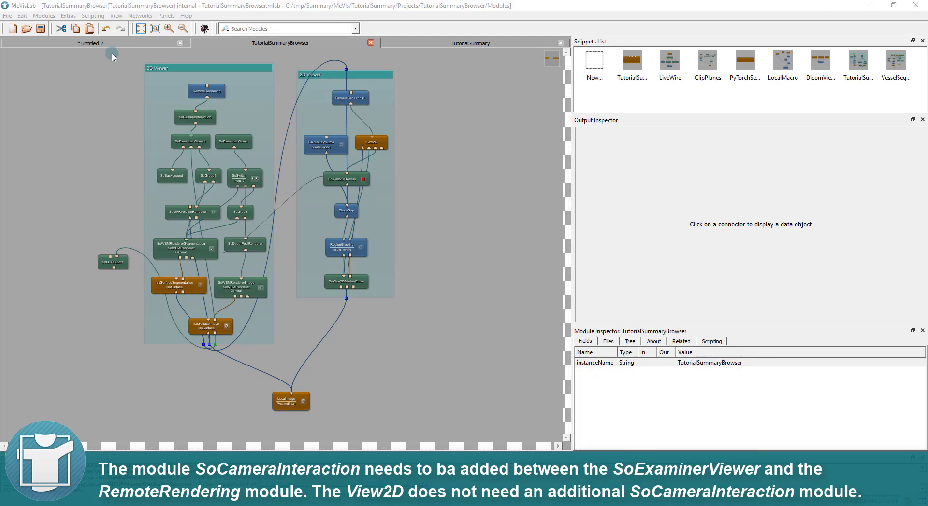
# Open the TutorialSummaryBrowser.script file of the TutorialSummaryBrowser module and review its Web section
pyautogui.click(103, 43)
pyautogui.moveTo(285, 250); pyautogui.dragTo(275, 243)
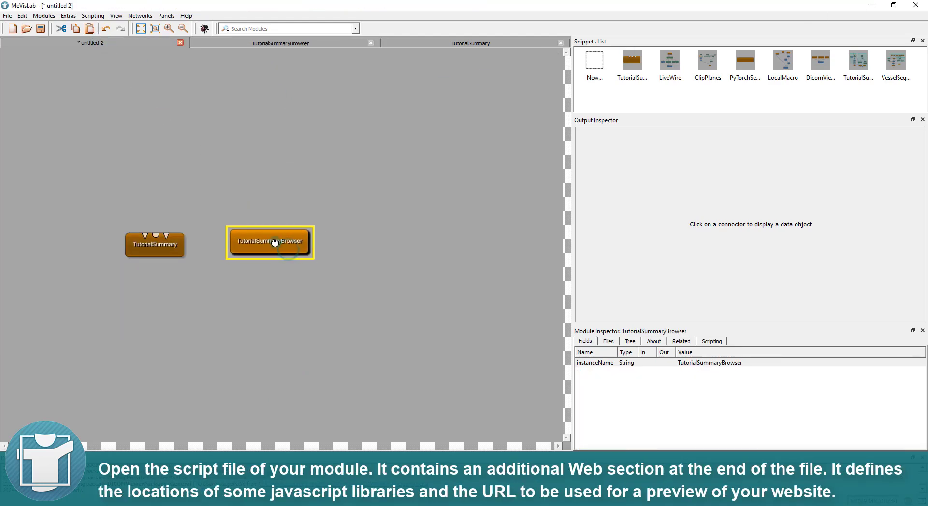
pyautogui.rightClick(287, 245)
pyautogui.moveTo(315, 319)
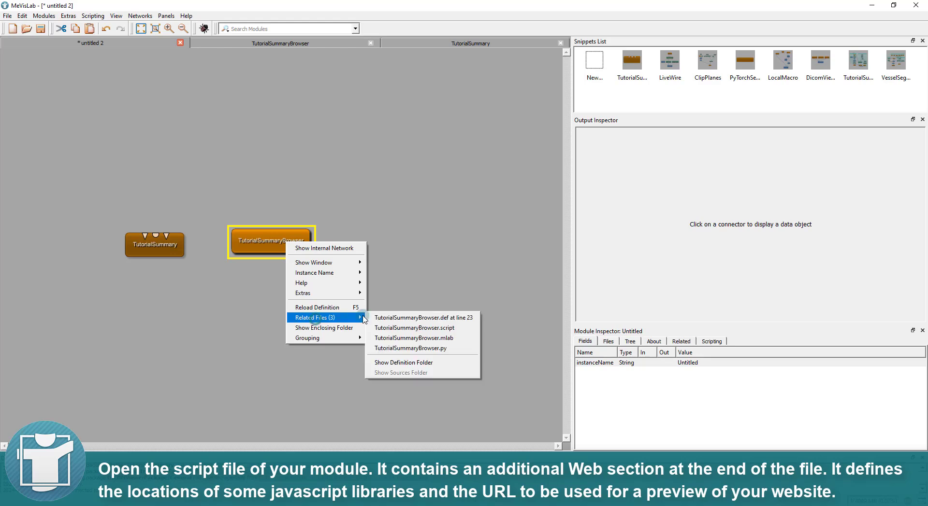
pyautogui.click(405, 326)
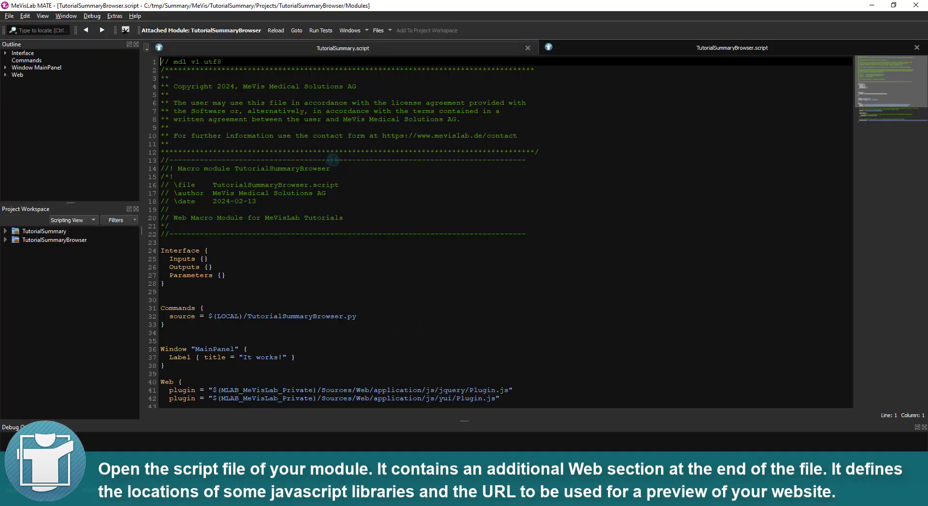
pyautogui.scroll(-5, 333, 161)
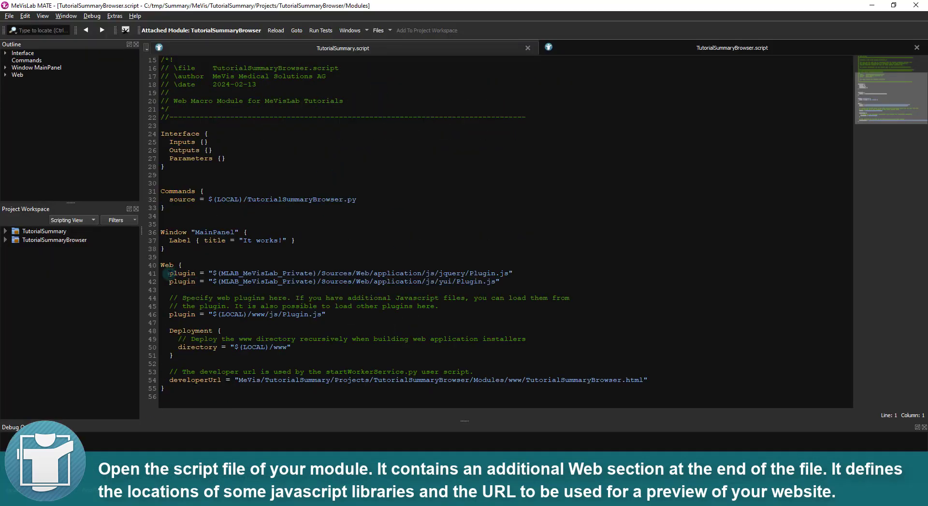
pyautogui.moveTo(169, 274); pyautogui.dragTo(280, 392)
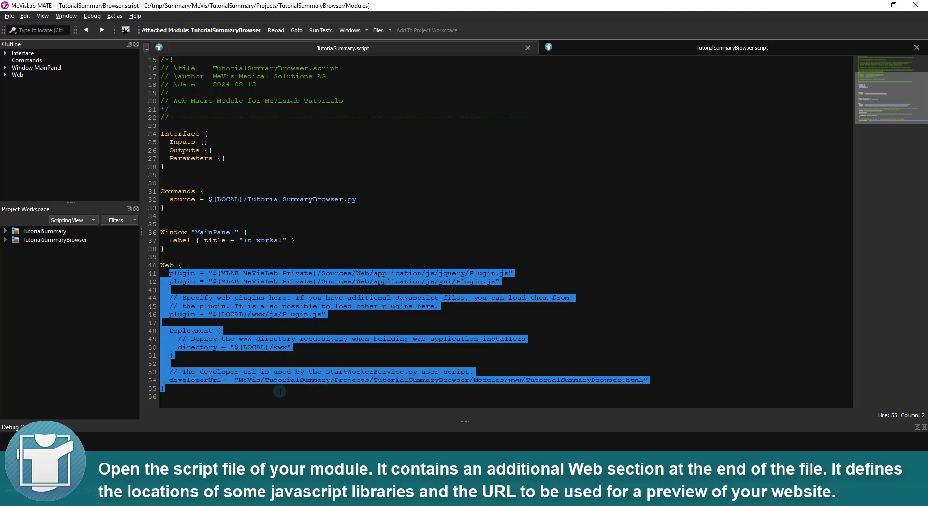
pyautogui.click(300, 257)
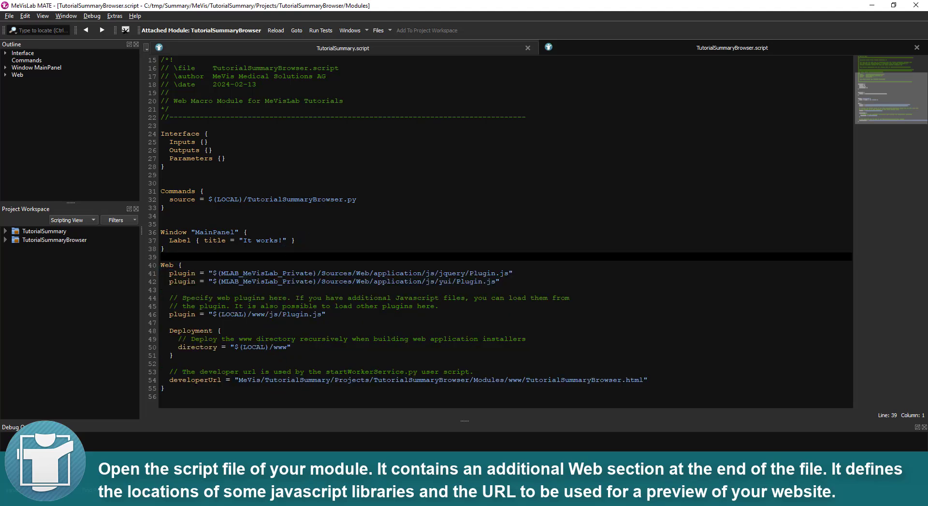
# Copy the Outputs fields from TutorialSummary.script into TutorialSummaryBrowser.script, setting out2D's internalName to RemoteRendering1.output and out3D's to RemoteRendering.output, and save
pyautogui.click(367, 49)
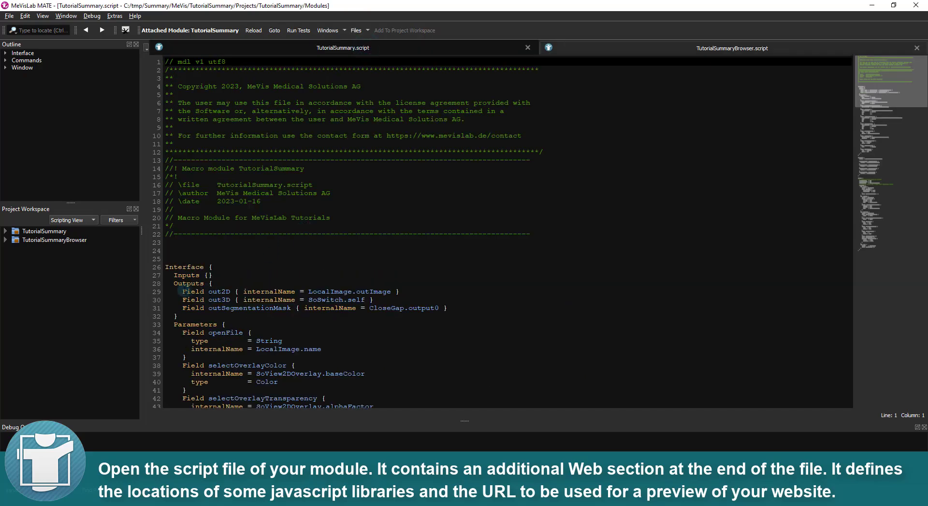
pyautogui.moveTo(213, 284); pyautogui.dragTo(452, 309)
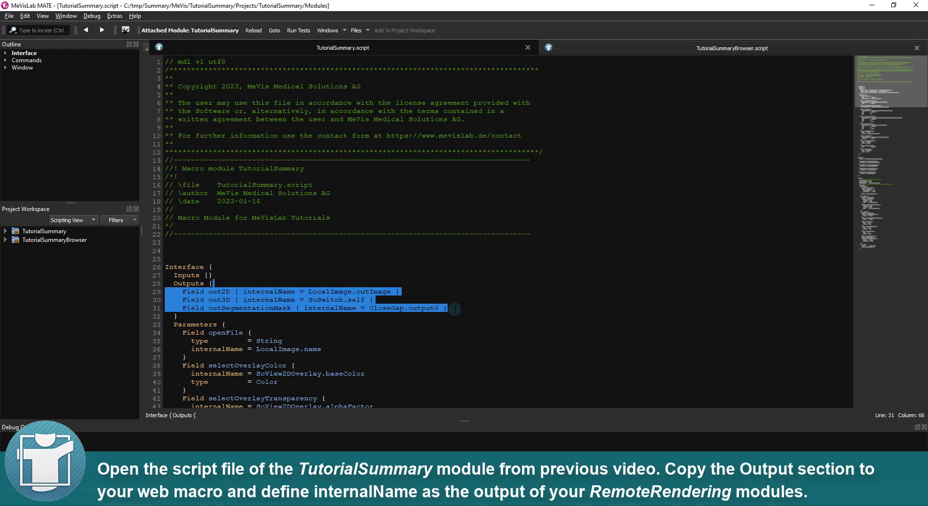
pyautogui.click(633, 52)
pyautogui.click(206, 150)
pyautogui.hotkey('ctrl', 'v')
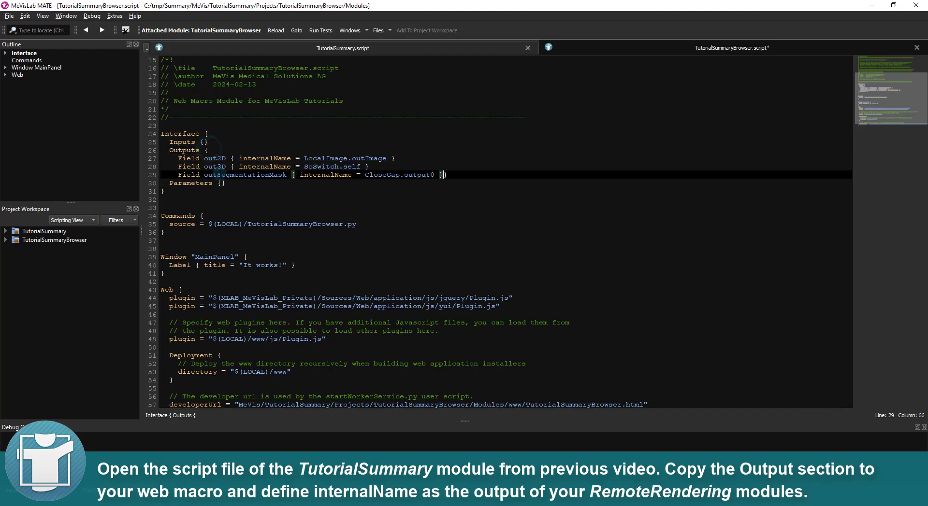
pyautogui.press('Return')
pyautogui.hotkey('ctrl', 's')
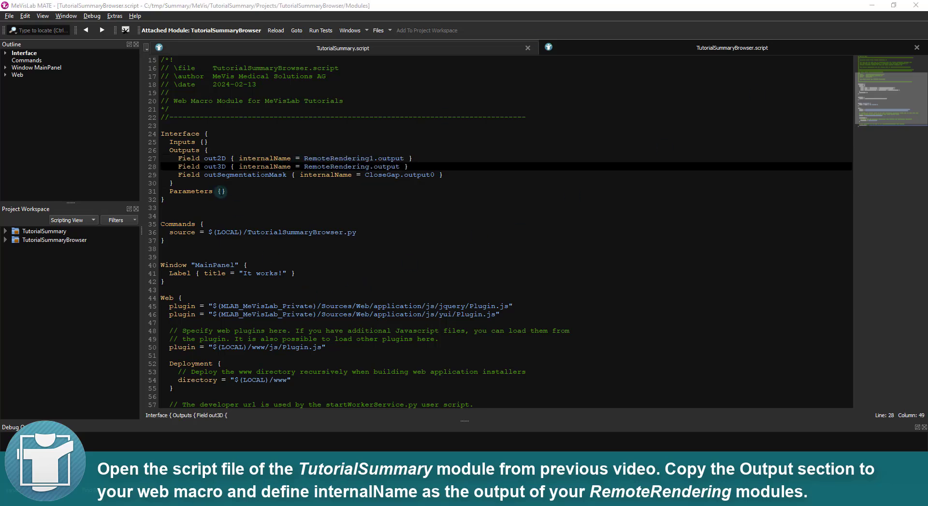
# Copy all Parameters fields from TutorialSummary.script into the Parameters section of TutorialSummaryBrowser.script and save the file
pyautogui.click(221, 192)
pyautogui.hotkey('ctrl', 'v')
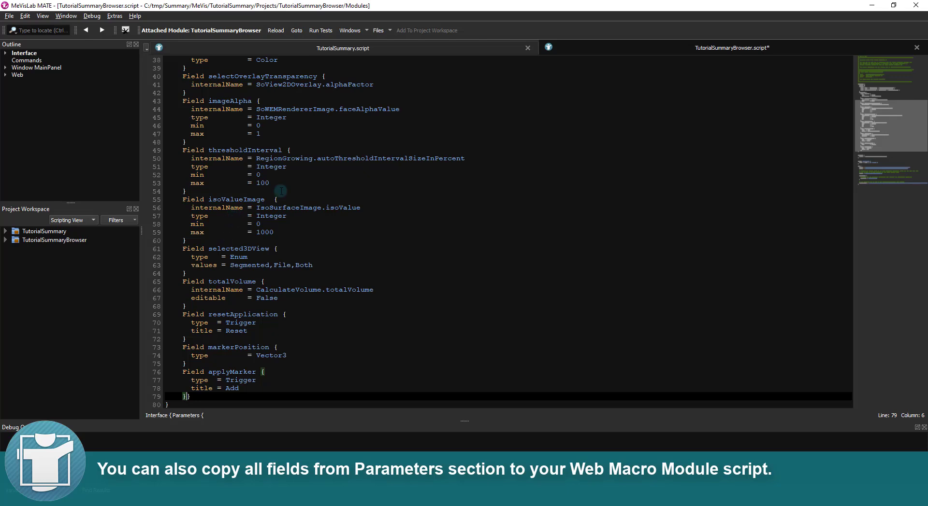
pyautogui.press('Return')
pyautogui.hotkey('ctrl', 's')
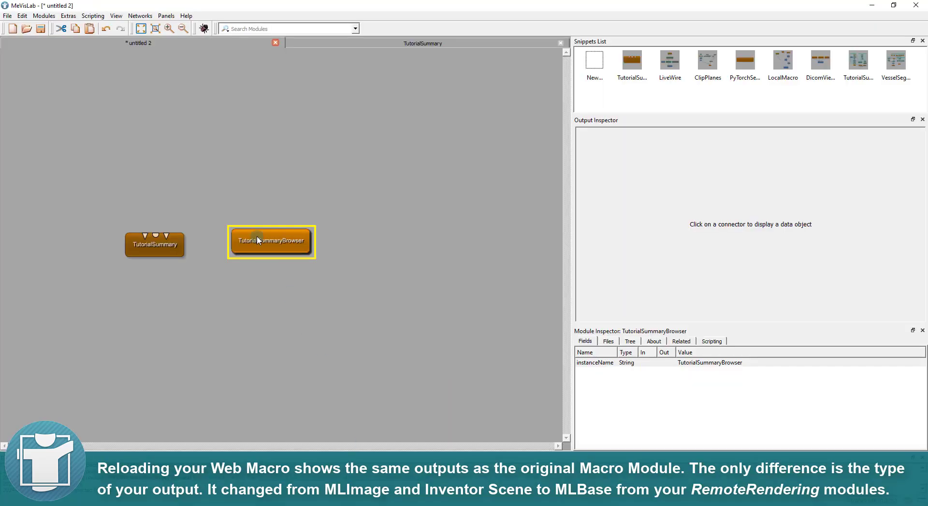
# Reload the TutorialSummaryBrowser module definition and compare its output connectors with those of TutorialSummary
pyautogui.rightClick(257, 239)
pyautogui.click(299, 301)
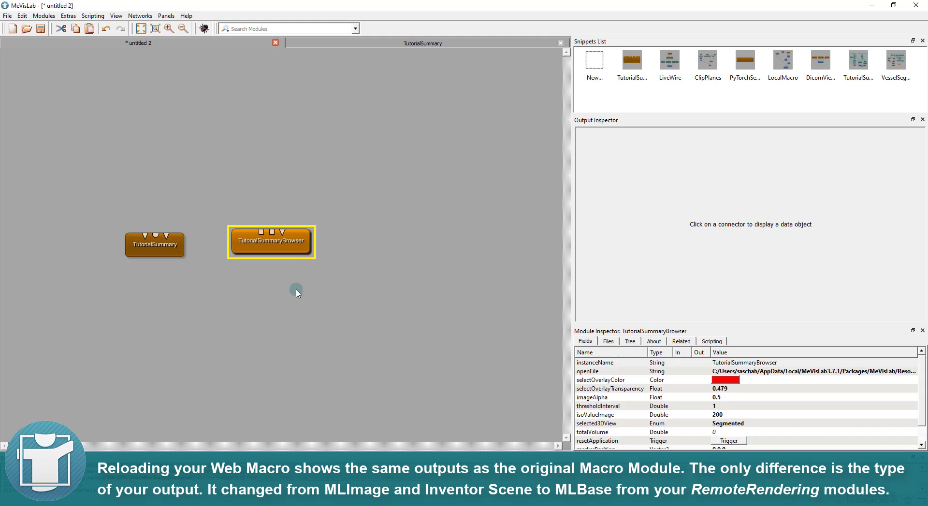
pyautogui.moveTo(262, 237)
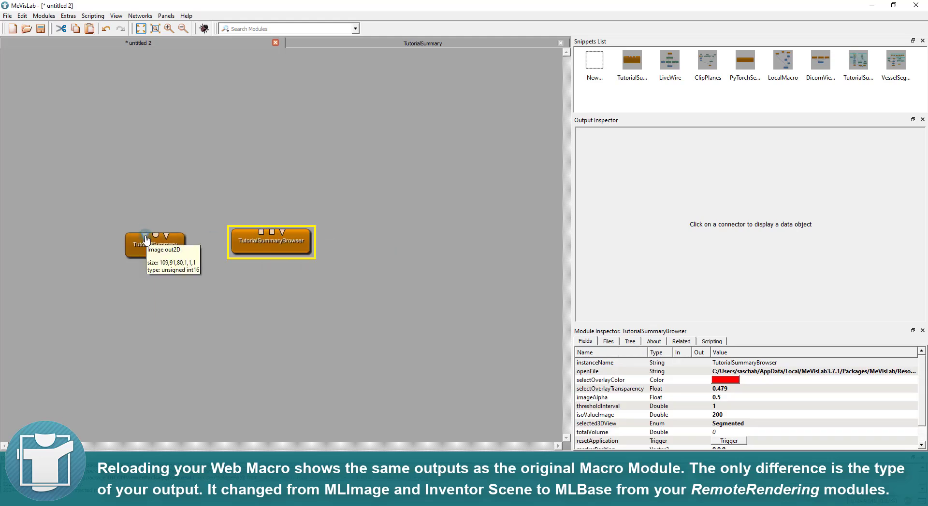
pyautogui.moveTo(156, 237)
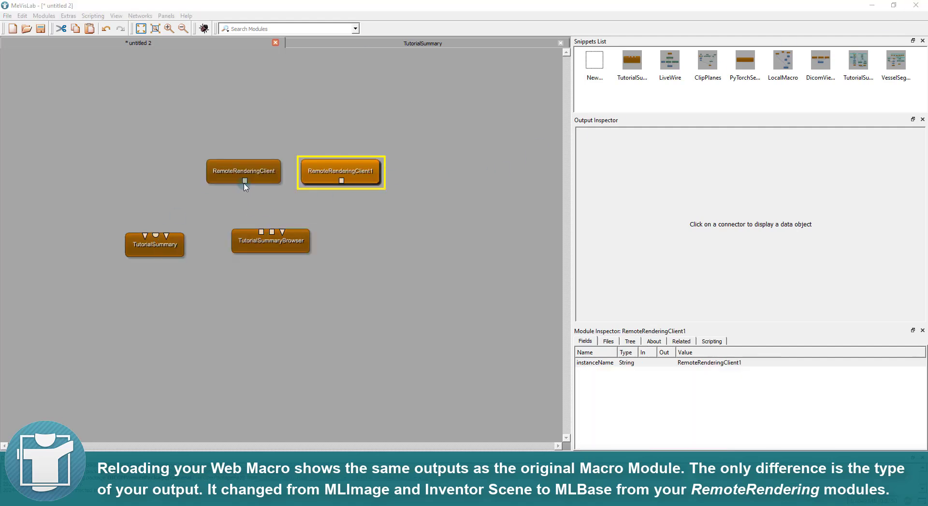
# Connect RemoteRenderingClient to the out2D output and RemoteRenderingClient1 to the out3D output of TutorialSummaryBrowser, and open both client panels
pyautogui.moveTo(244, 182); pyautogui.dragTo(261, 232)
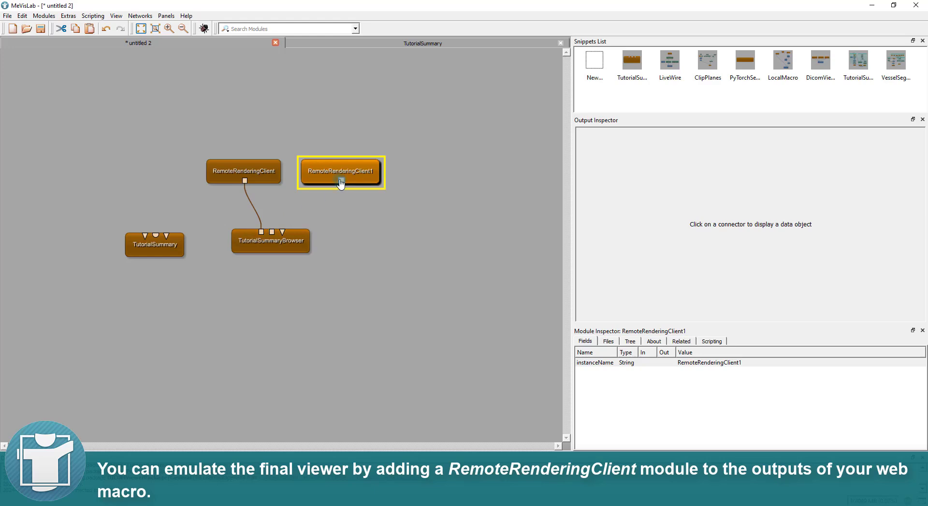
pyautogui.moveTo(341, 180); pyautogui.dragTo(271, 232)
pyautogui.doubleClick(246, 172)
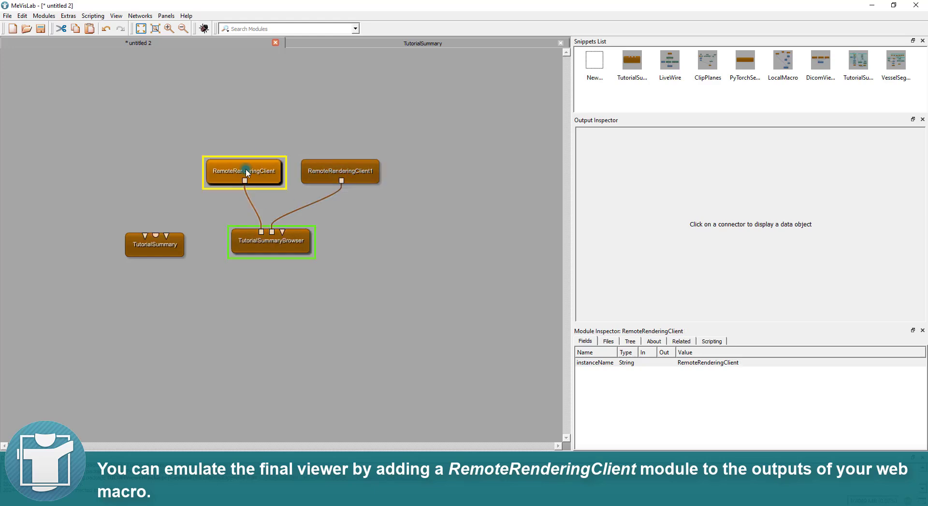
pyautogui.moveTo(427, 171); pyautogui.dragTo(119, 132)
pyautogui.click(354, 172)
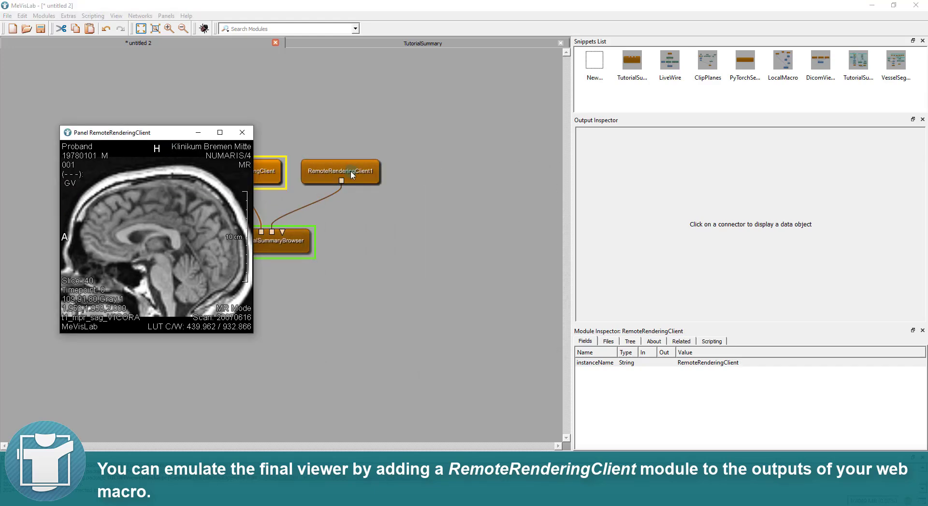
pyautogui.doubleClick(354, 172)
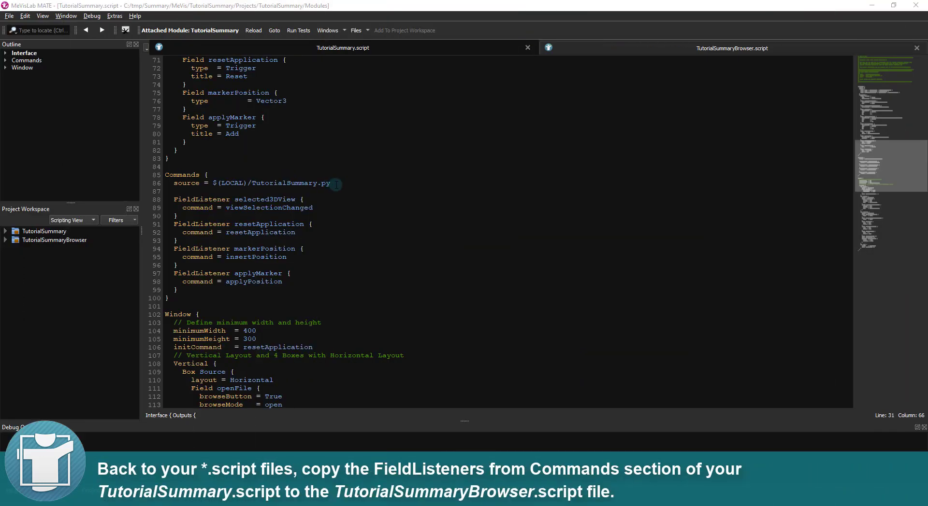
# Copy the four FieldListeners from the Commands section of TutorialSummary.script to below the source line in TutorialSummaryBrowser.script
pyautogui.moveTo(337, 184); pyautogui.dragTo(333, 288)
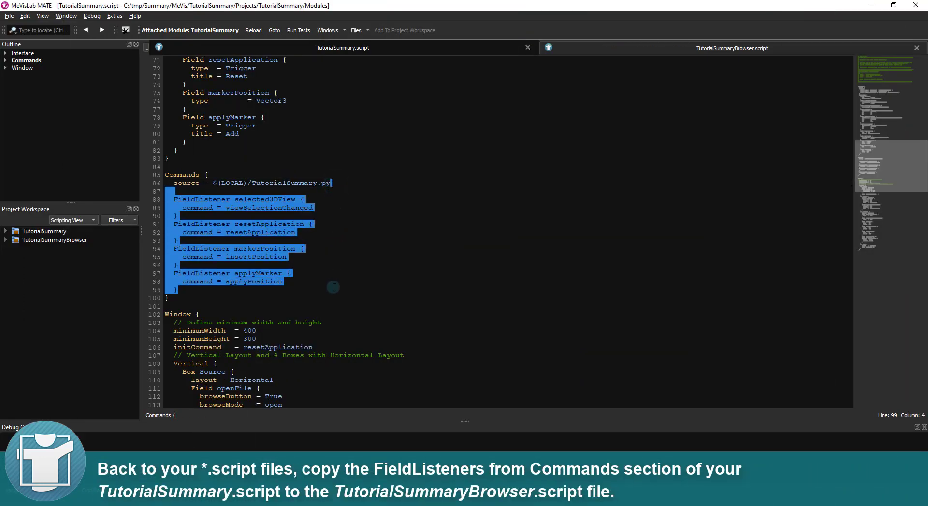
pyautogui.click(616, 48)
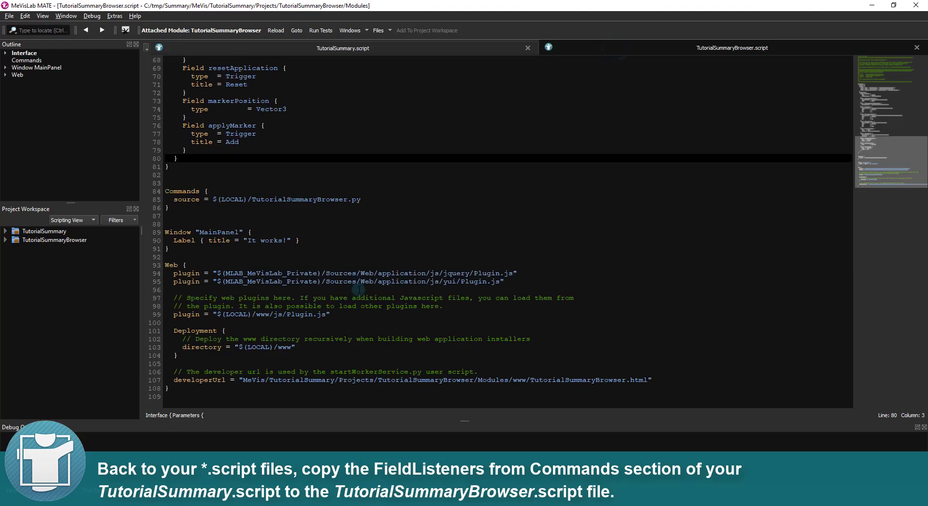
pyautogui.click(371, 199)
pyautogui.hotkey('ctrl', 'v')
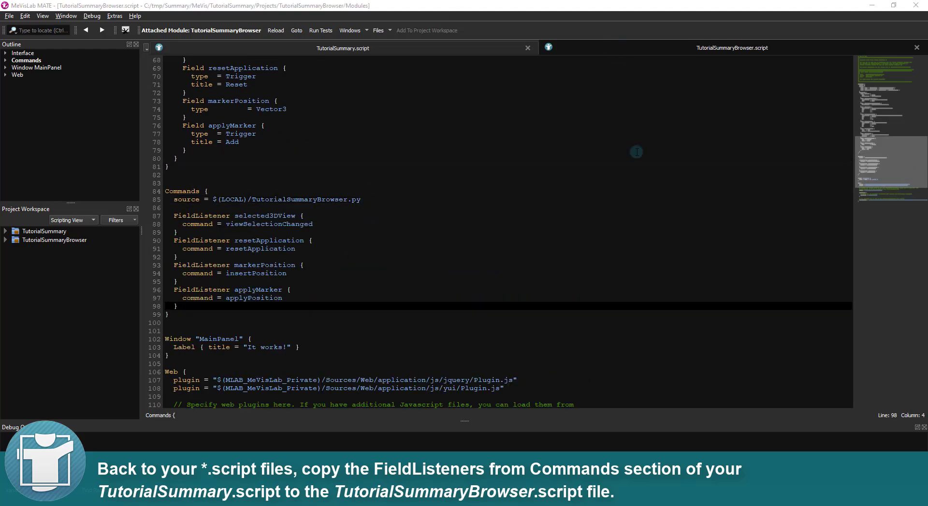
# Replace the "It works!" label in the MainPanel window with the Window section contents of TutorialSummary.script and save
pyautogui.scroll(-4, 327, 303)
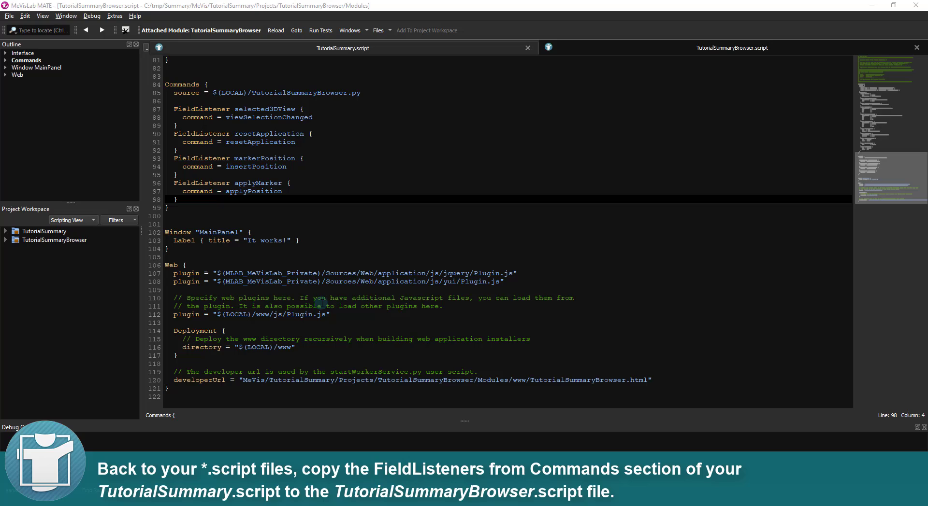
pyautogui.click(328, 49)
pyautogui.scroll(-12, 283, 256)
pyautogui.scroll(12, 284, 256)
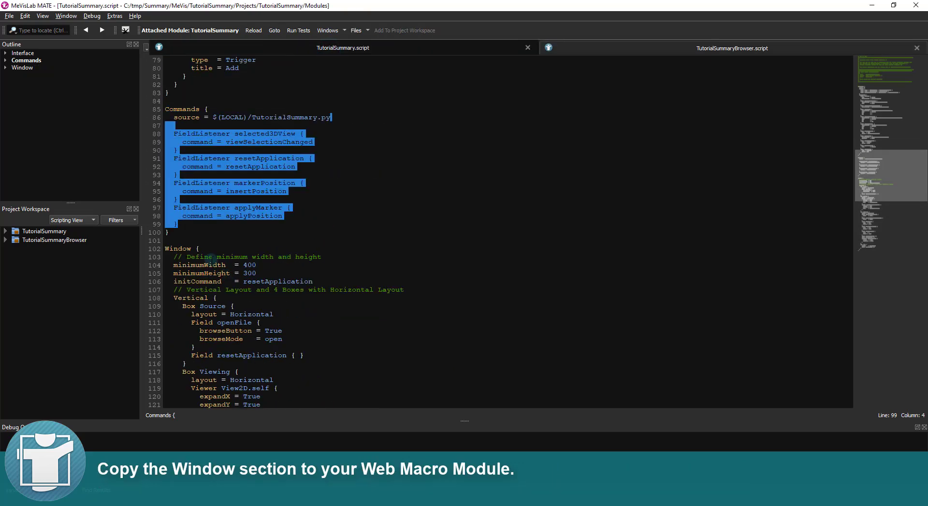
pyautogui.click(199, 249)
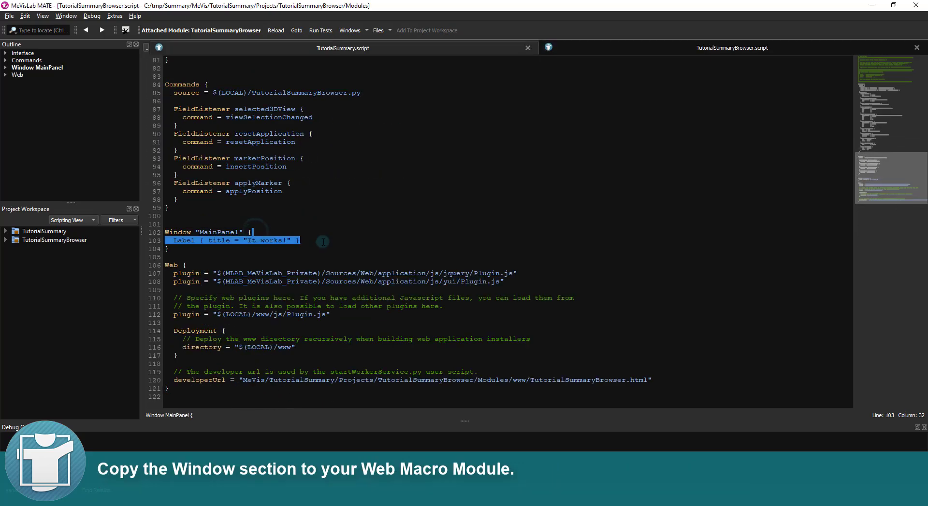
pyautogui.hotkey('ctrl', 'v')
pyautogui.hotkey('ctrl', 's')
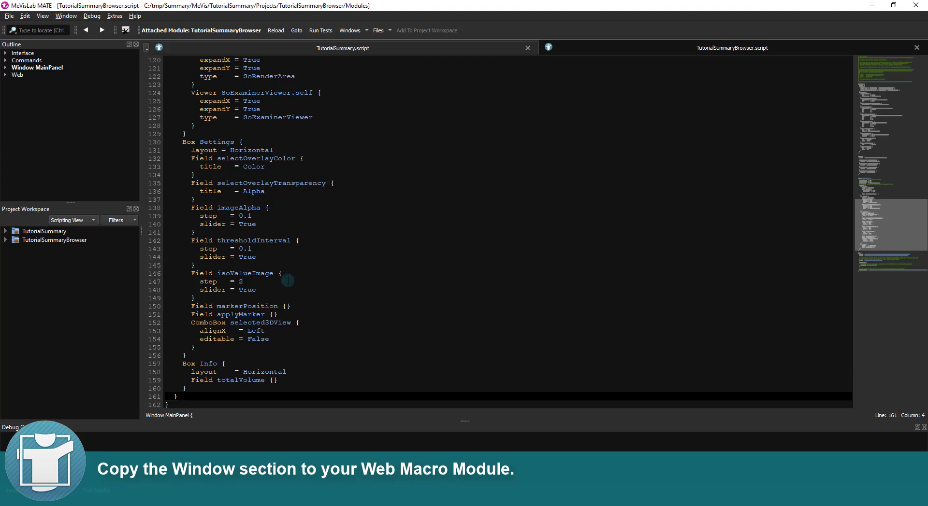
# Replace the View2D.self viewer declaration in the Viewing box with "RemoteRendering1 out2D"
pyautogui.scroll(5, 282, 278)
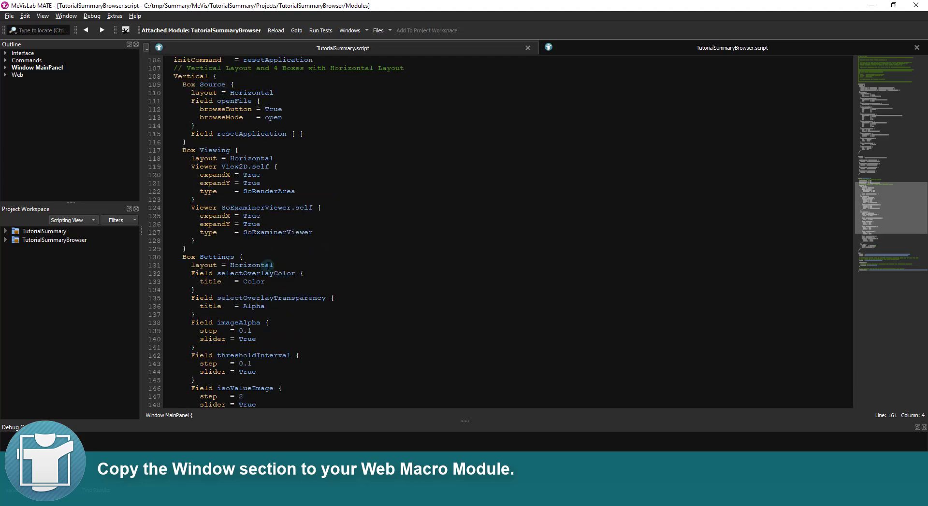
pyautogui.moveTo(190, 166); pyautogui.dragTo(268, 167)
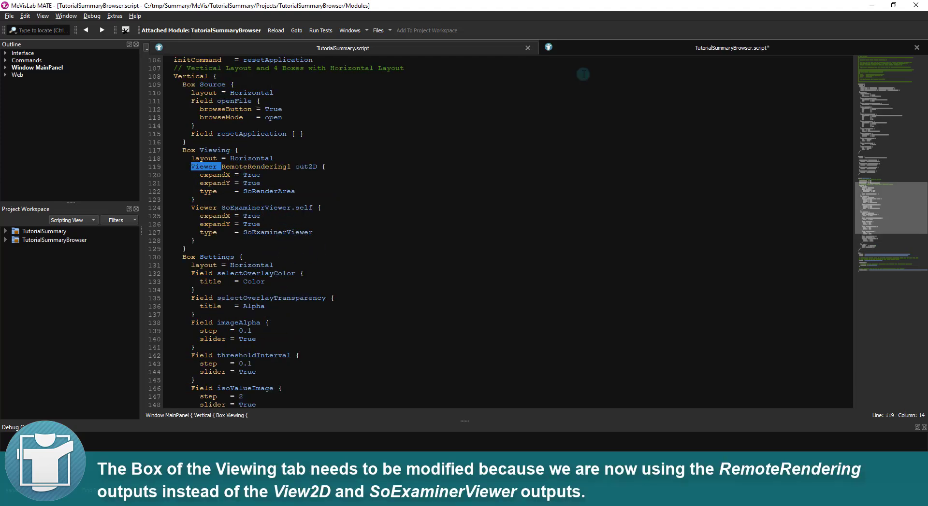
pyautogui.write('RemoteRendering1 out2D')
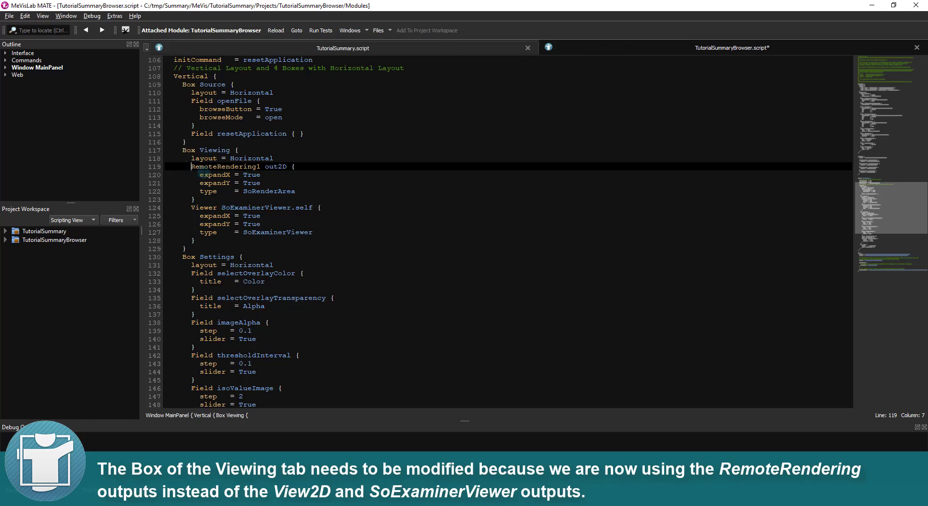
# Replace the SoExaminerViewer.self viewer declaration in the Viewing box with "RemoteRendering out3D" and save the script
pyautogui.doubleClick(207, 166)
pyautogui.hotkey('ctrl', 'c')
pyautogui.doubleClick(204, 207)
pyautogui.hotkey('ctrl', 'v')
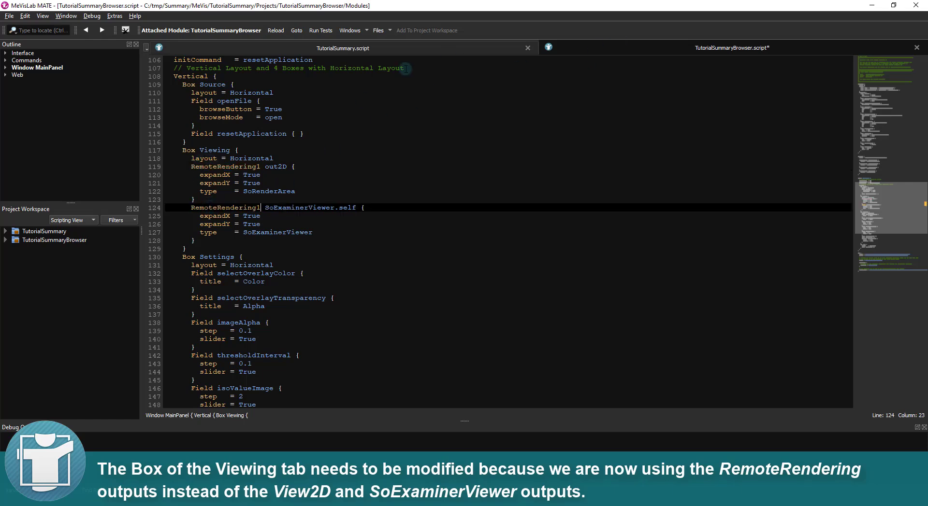
pyautogui.press('BackSpace')
pyautogui.press('Right')
pyautogui.hotkey('ctrl', 'shift', 'Right')
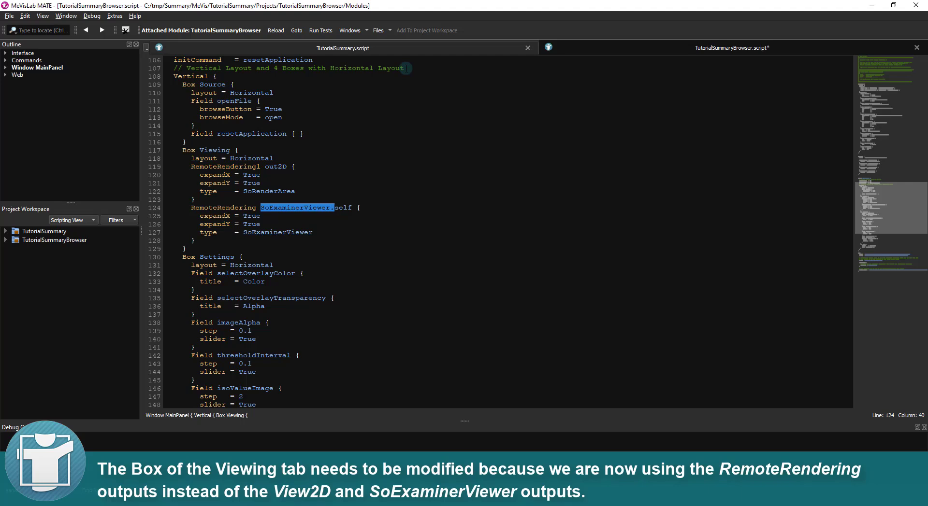
pyautogui.write('ou')
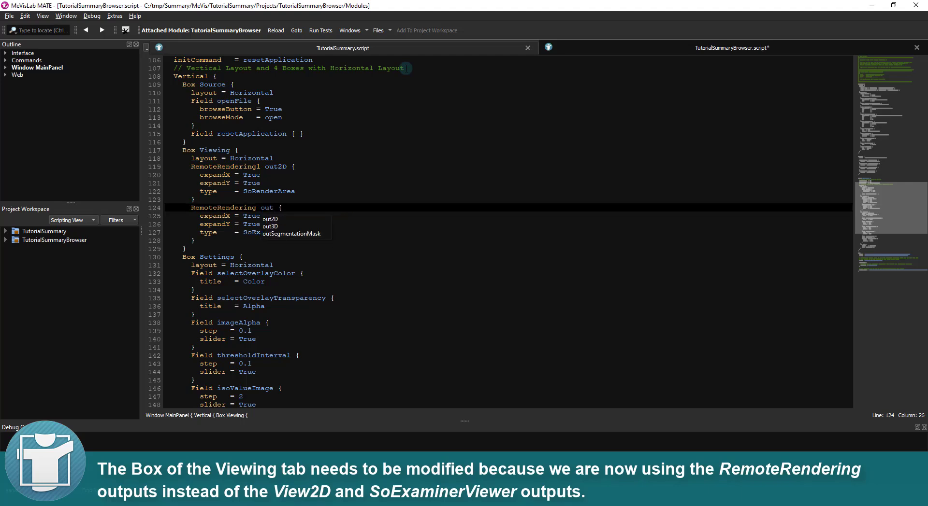
pyautogui.write('t')
pyautogui.press('Down')
pyautogui.press('Down')
pyautogui.press('Return')
pyautogui.hotkey('ctrl', 's')
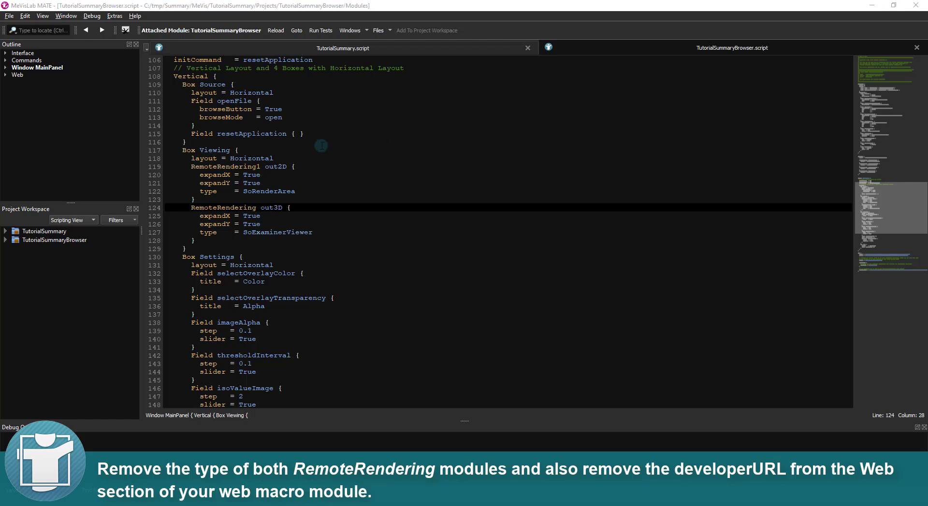
# Delete the type lines from the out2D and out3D RemoteRendering blocks in the Viewing box
pyautogui.moveTo(268, 182); pyautogui.dragTo(299, 190)
pyautogui.press('Delete')
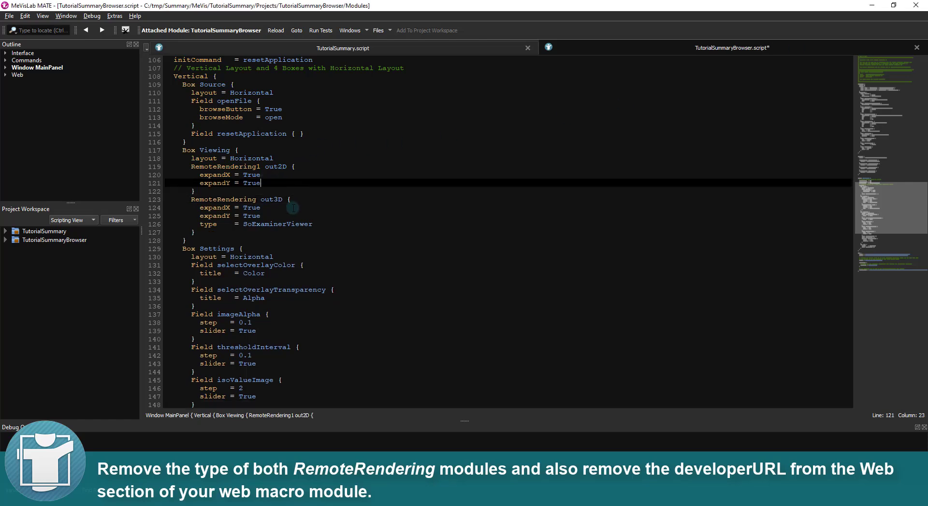
pyautogui.moveTo(262, 216); pyautogui.dragTo(314, 225)
pyautogui.press('Delete')
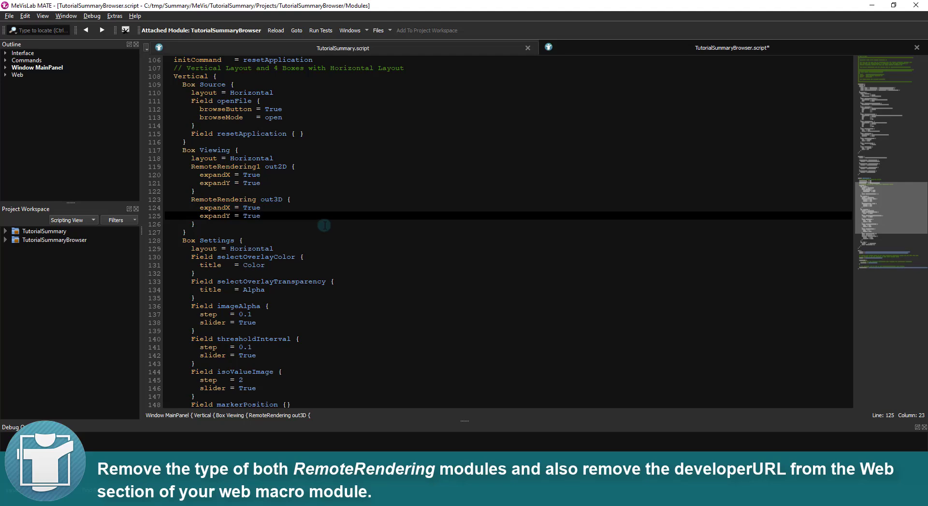
# Save the script and open the TutorialSummaryBrowser module's Python file, TutorialSummaryBrowser.py, for editing after MLABRemote.setup(ctx)
pyautogui.hotkey('ctrl', 's')
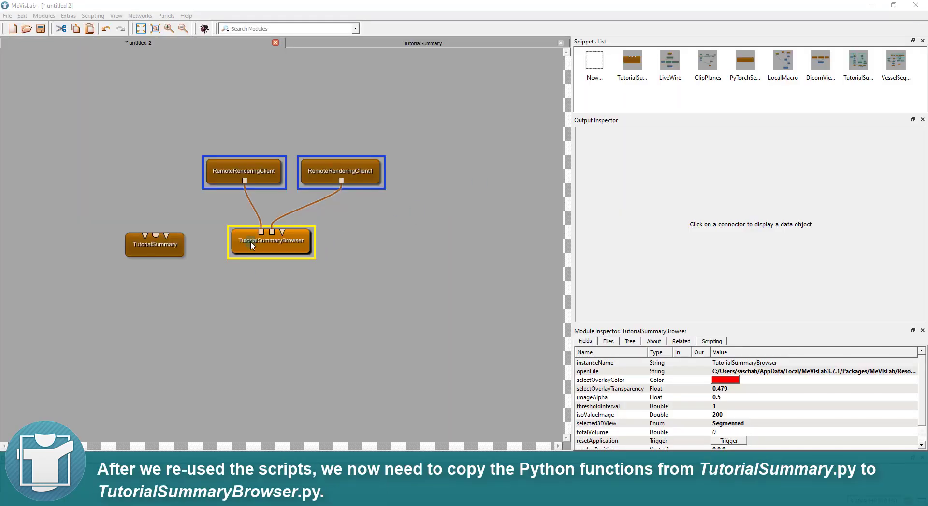
pyautogui.rightClick(297, 248)
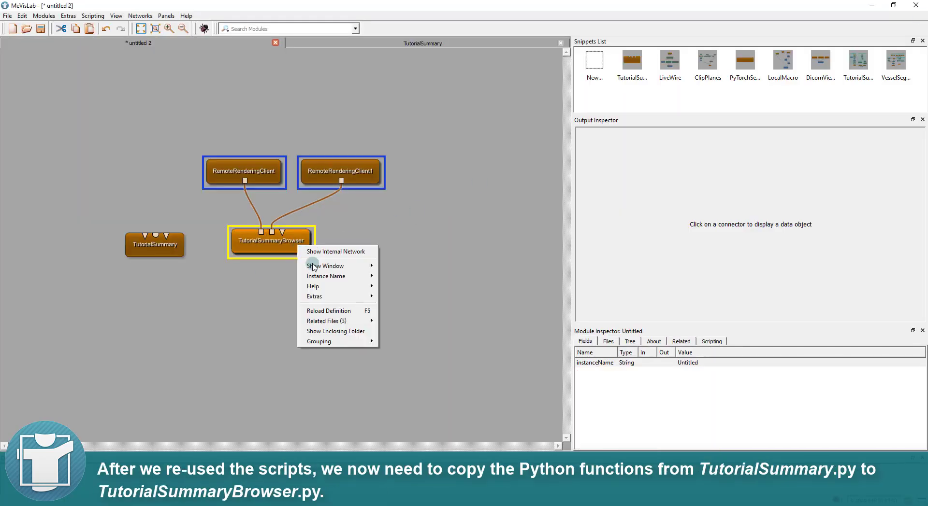
pyautogui.moveTo(333, 322)
pyautogui.click(417, 344)
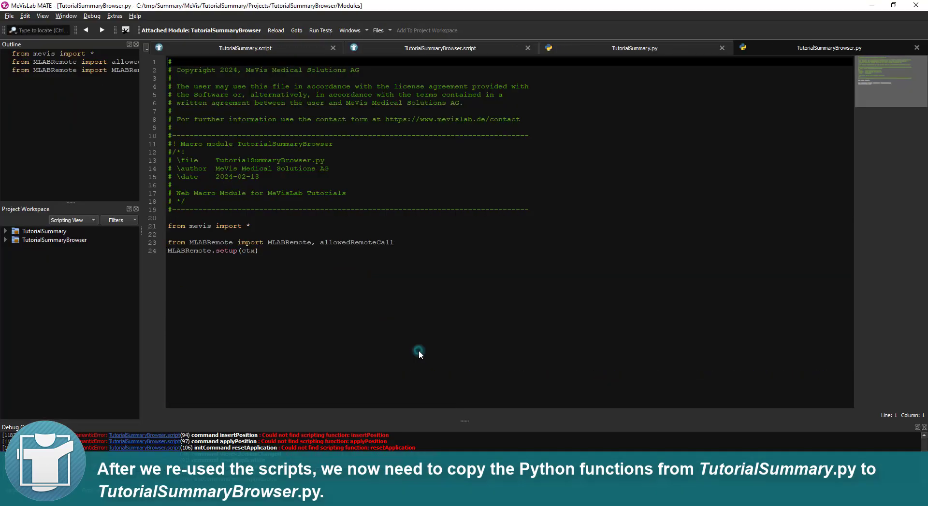
pyautogui.doubleClick(211, 242)
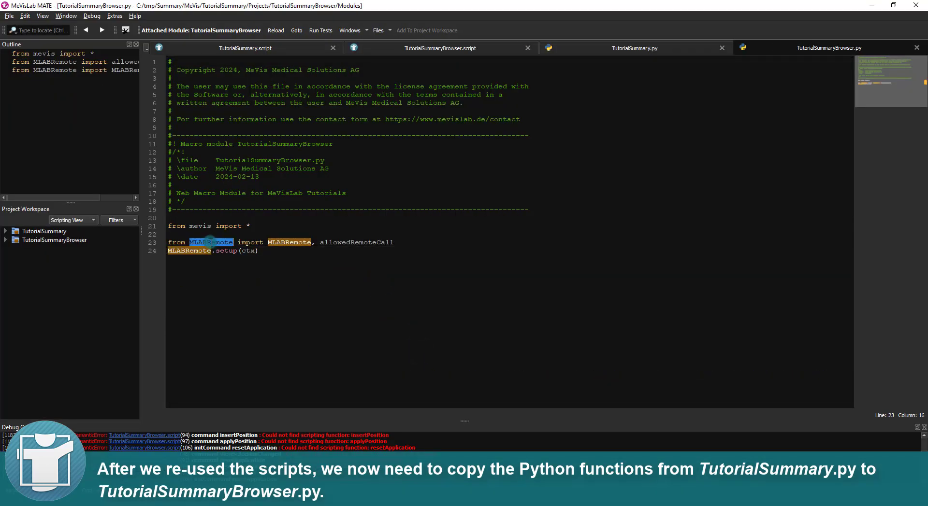
pyautogui.click(308, 265)
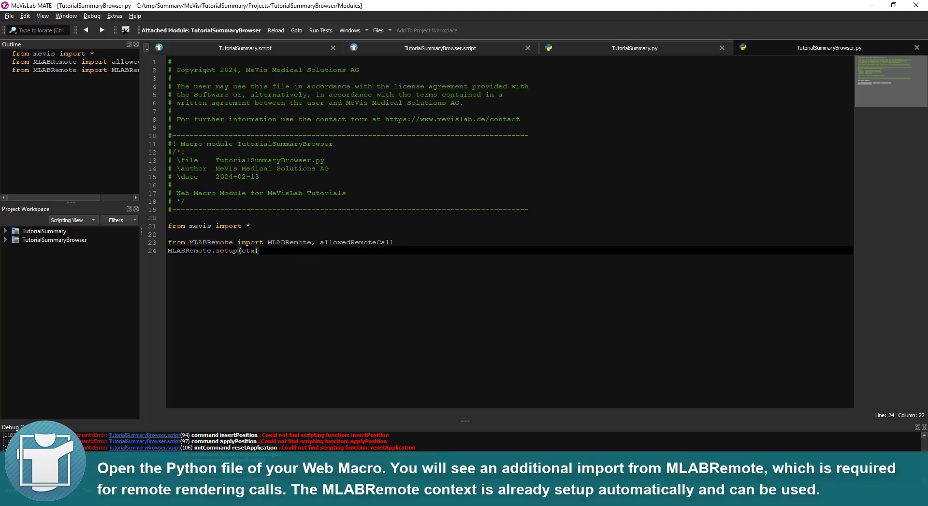
# Copy all functions from TutorialSummary.py to the end of TutorialSummaryBrowser.py, below MLABRemote.setup(ctx), and save the file
pyautogui.click(652, 52)
pyautogui.click(256, 226)
pyautogui.scroll(-2, 268, 242)
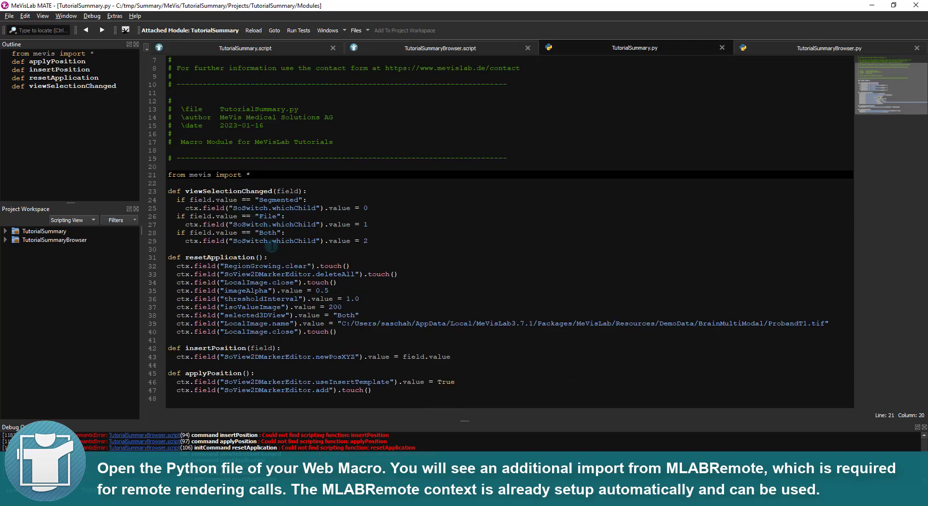
pyautogui.keyDown('shift'); pyautogui.click(379, 392); pyautogui.keyUp('shift')
pyautogui.hotkey('ctrl', 'c')
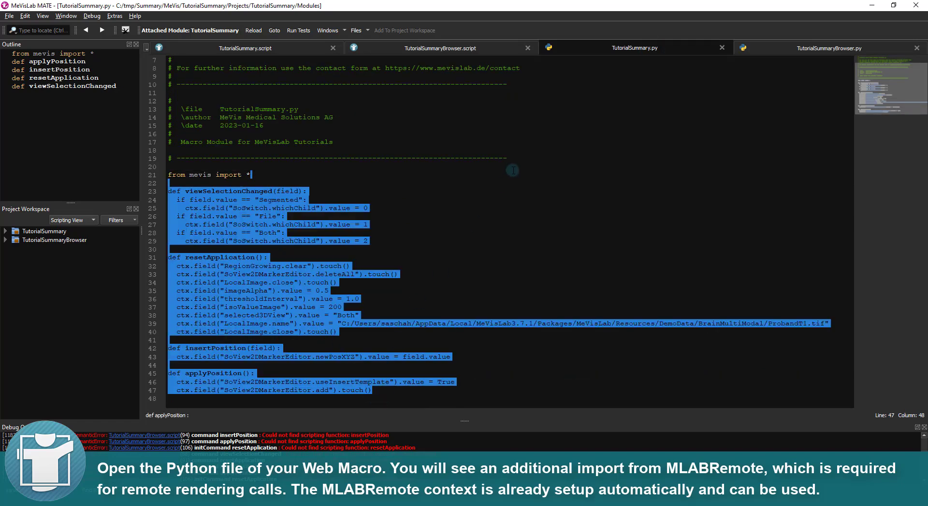
pyautogui.click(793, 54)
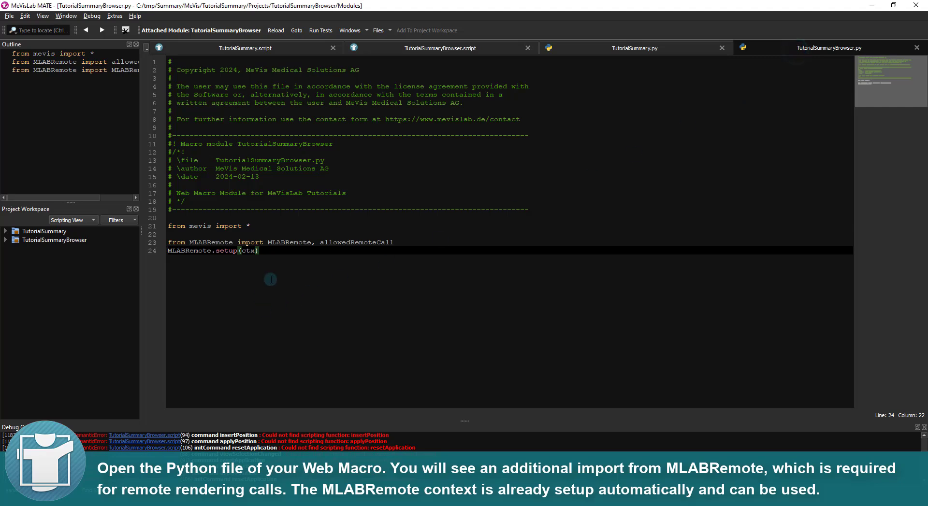
pyautogui.hotkey('ctrl', 'v')
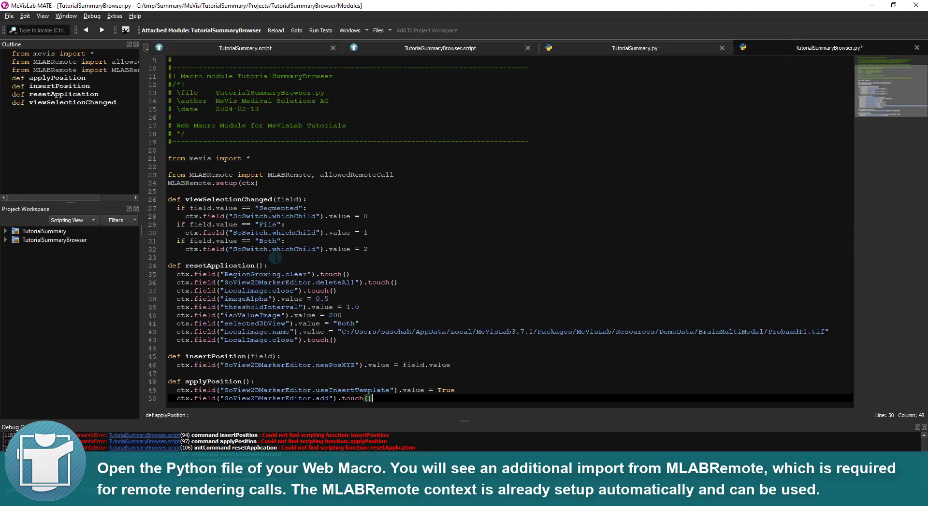
pyautogui.hotkey('ctrl', 's')
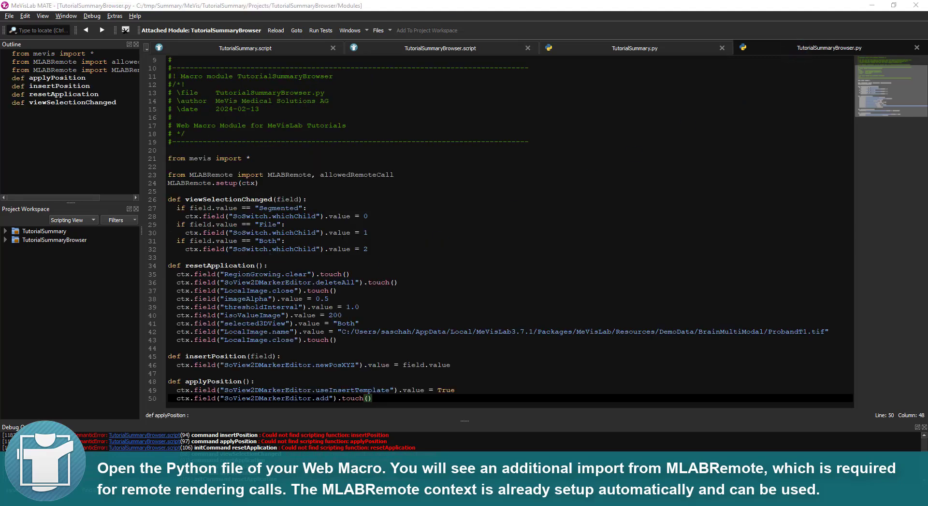
pyautogui.click(230, 191)
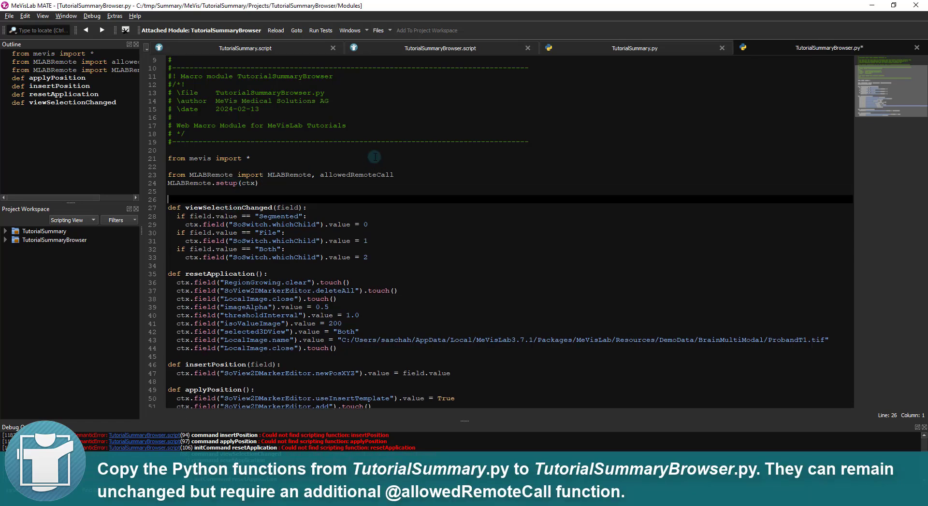
pyautogui.press('Return')
pyautogui.write('@allowedRemoteCall')
pyautogui.click(231, 266)
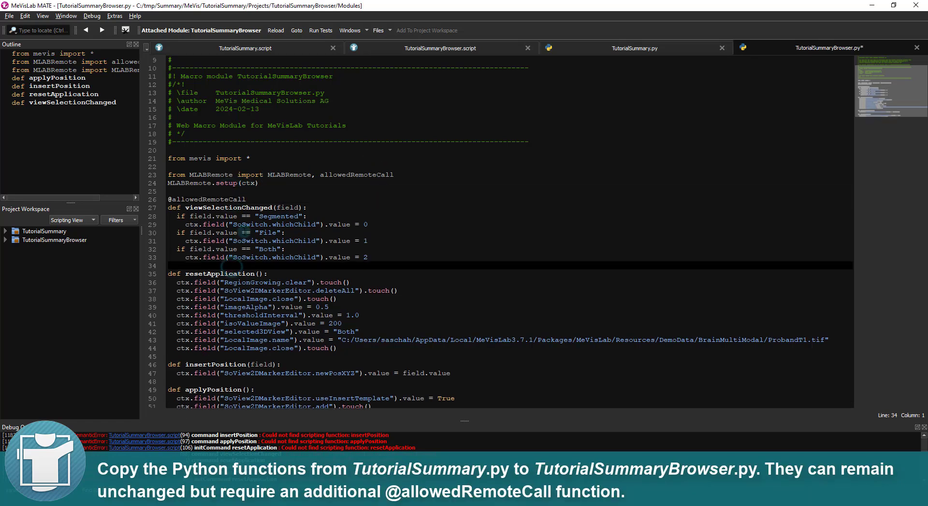
pyautogui.press('Return')
pyautogui.write('@allowedRemoteCall')
pyautogui.click(175, 365)
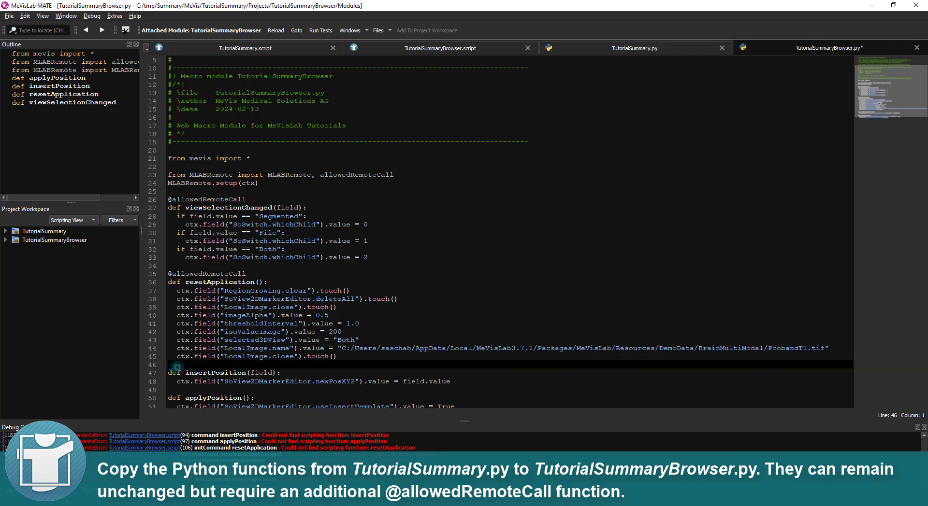
pyautogui.press('Return')
pyautogui.write('@allowedRemoteCall')
pyautogui.press('Down')
pyautogui.press('Down')
pyautogui.press('Down')
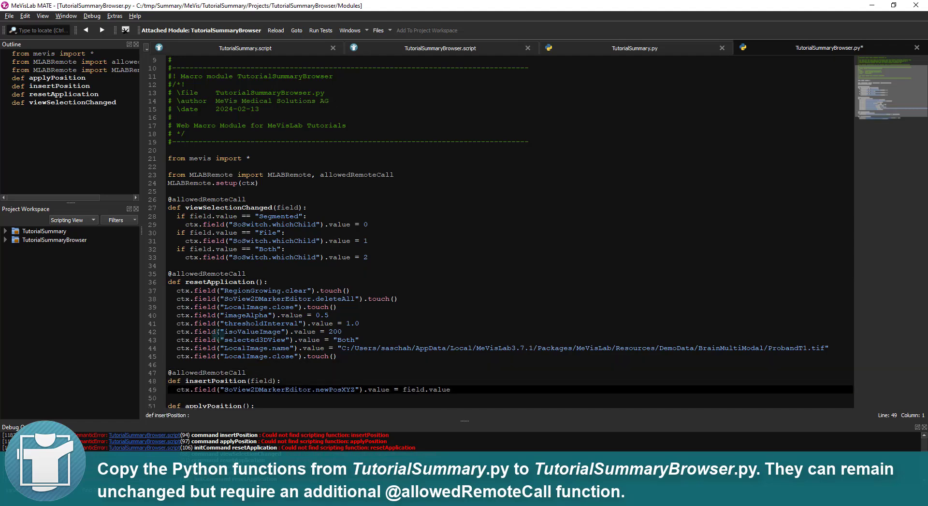
pyautogui.press('Return')
pyautogui.write('@allowedRemoteCall')
pyautogui.hotkey('ctrl', 's')
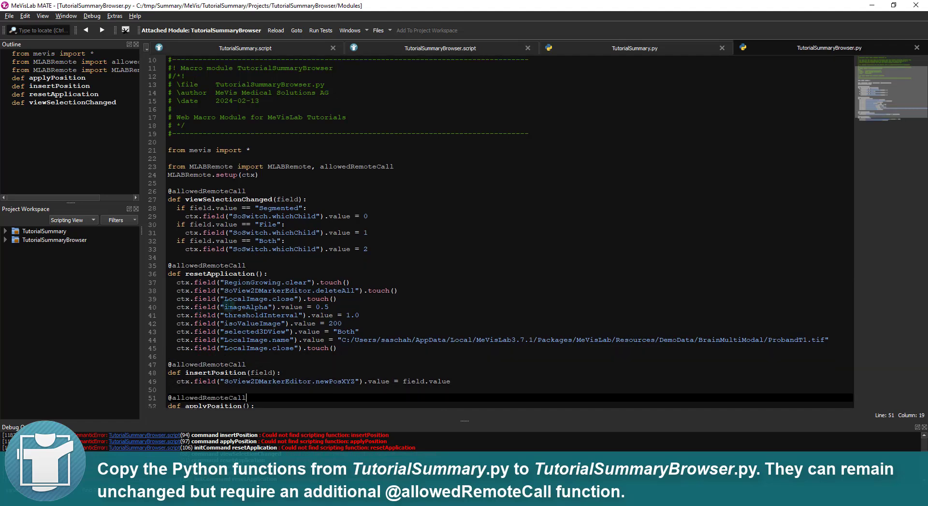
pyautogui.scroll(-1, 227, 307)
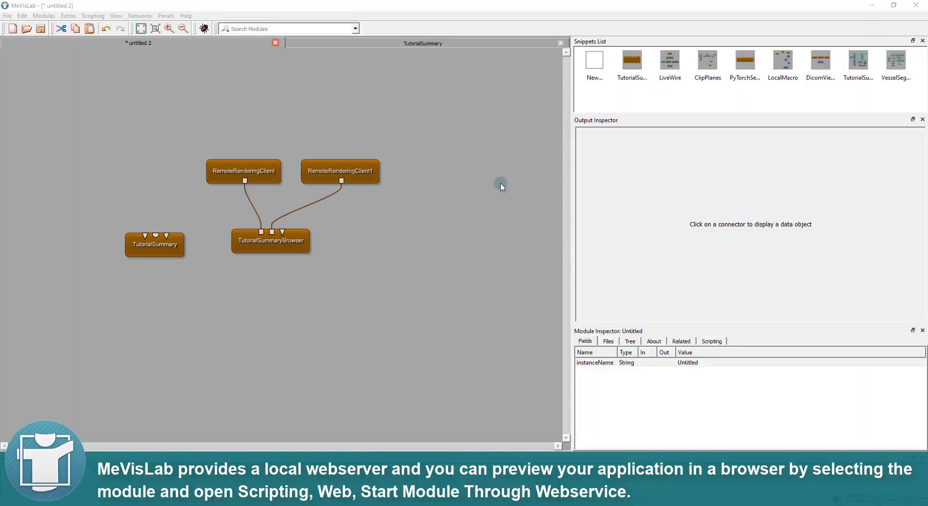
# Start the TutorialSummaryBrowser module through the web service to preview it in the browser
pyautogui.click(262, 246)
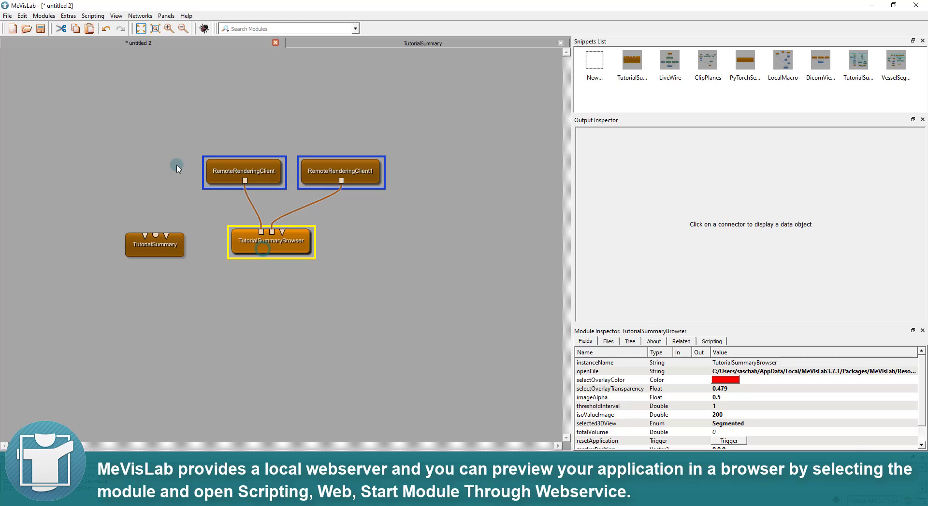
pyautogui.click(92, 16)
pyautogui.moveTo(100, 147)
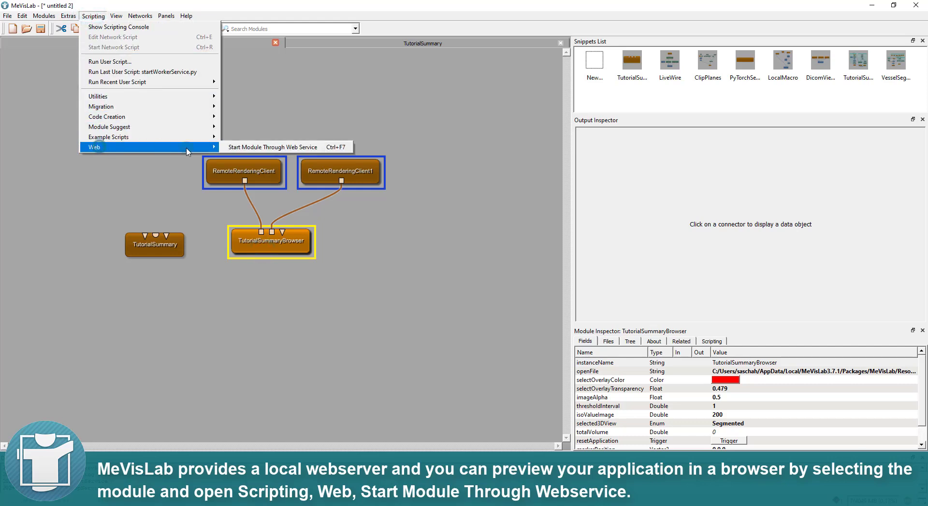
pyautogui.click(245, 147)
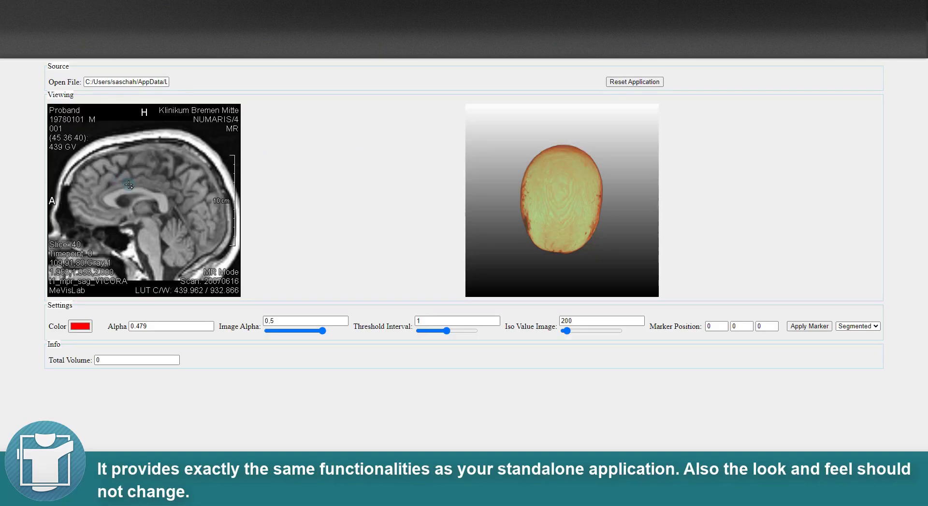
# Test the web preview by browsing slices in the 2D viewer and rotating the head in the 3D viewer
pyautogui.scroll(-15, 128, 191)
pyautogui.scroll(4, 127, 191)
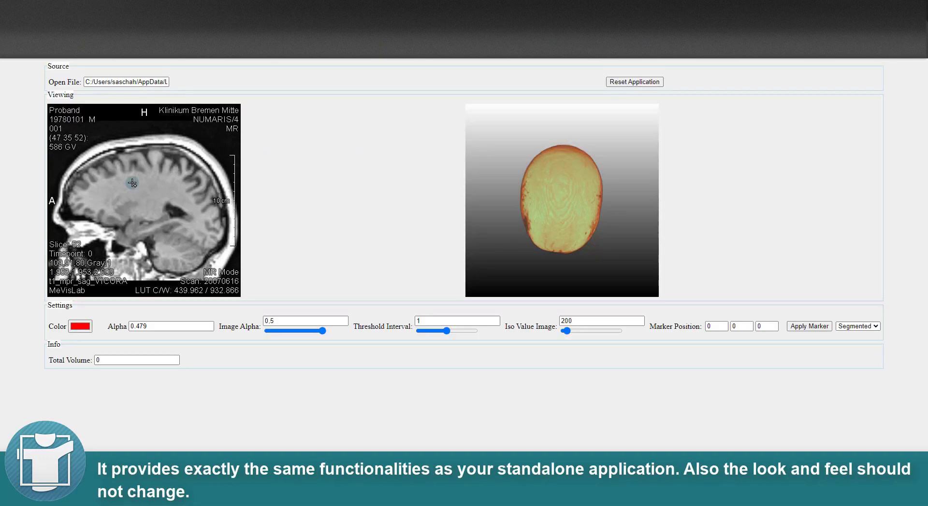
pyautogui.moveTo(566, 229); pyautogui.dragTo(533, 180)
pyautogui.moveTo(533, 180); pyautogui.dragTo(529, 186)
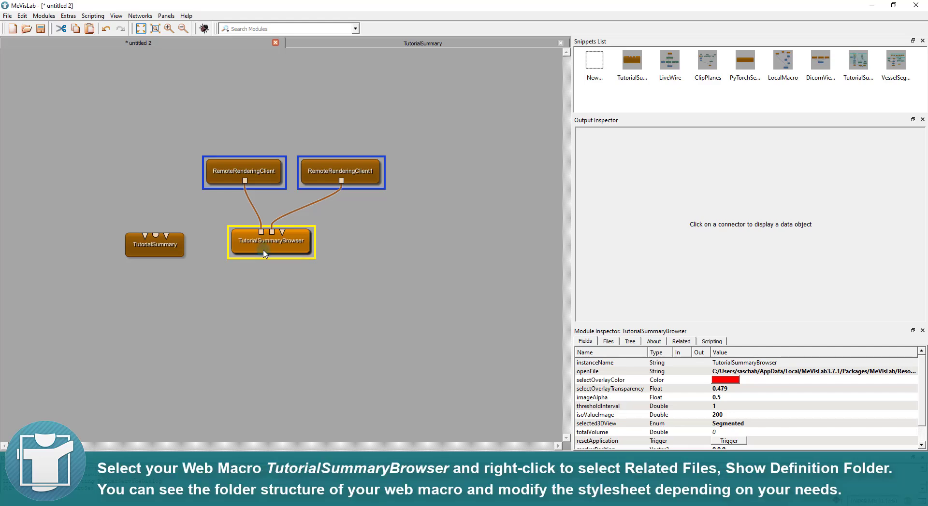
# Show the TutorialSummaryBrowser definition folder, locate default.css in its www/css subfolder, and close the folder window
pyautogui.rightClick(263, 251)
pyautogui.moveTo(298, 326)
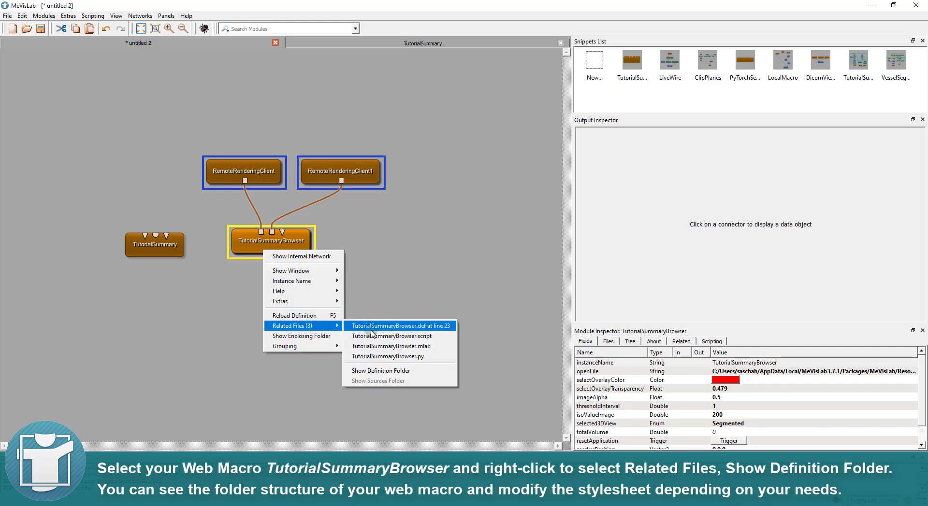
pyautogui.click(380, 372)
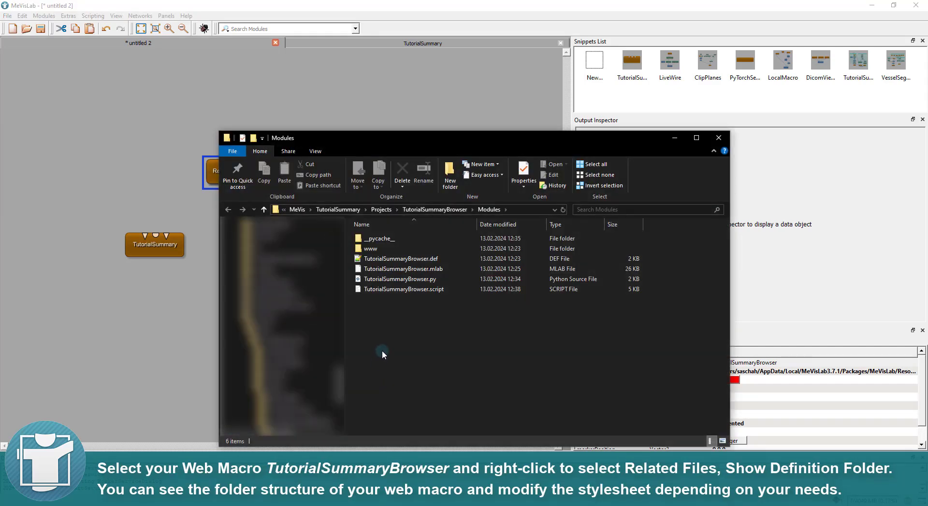
pyautogui.doubleClick(367, 248)
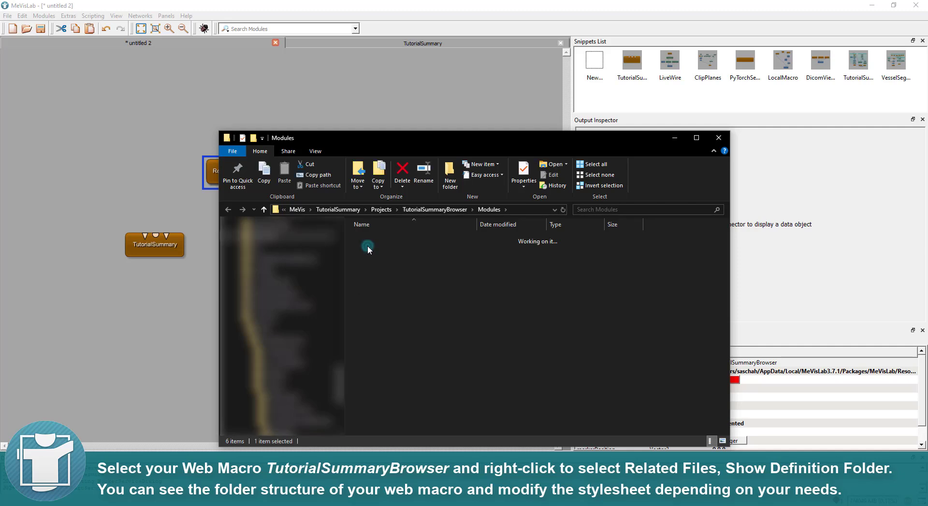
pyautogui.doubleClick(370, 238)
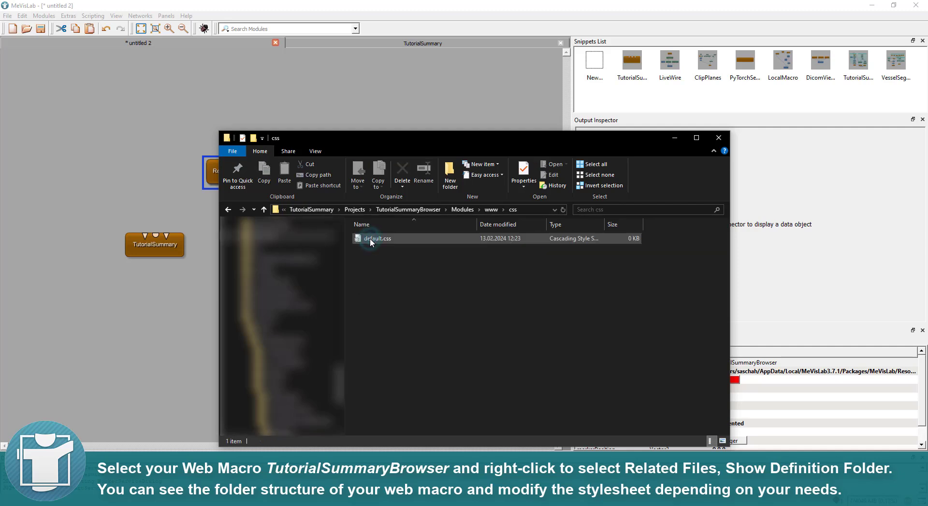
pyautogui.click(385, 239)
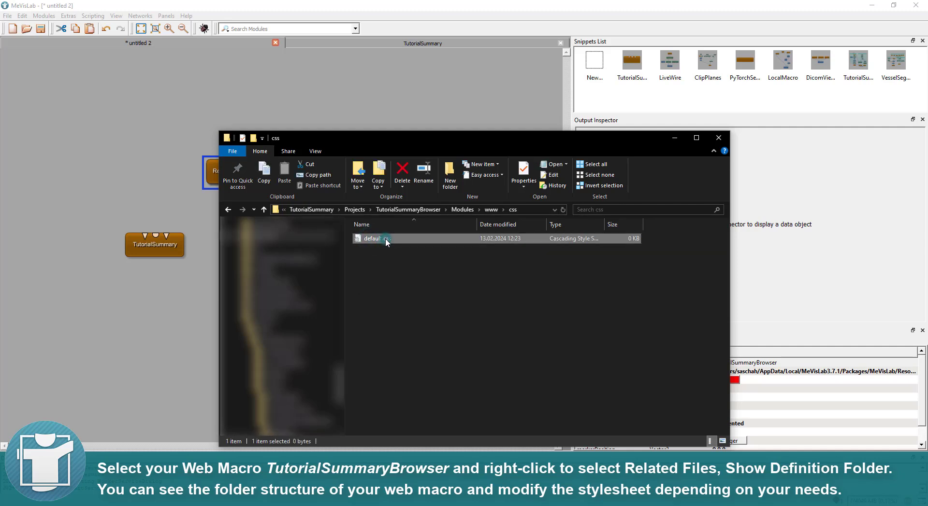
pyautogui.click(718, 138)
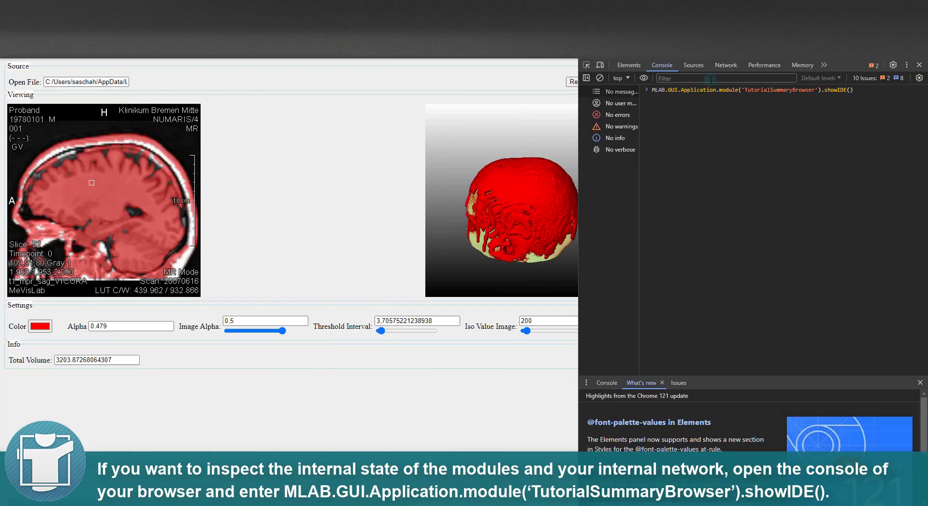
# Run MLAB.GUI.Application.module('TutorialSummaryBrowser').showIDE() in the browser console and switch to the MeVisLab server window
pyautogui.click(859, 89)
pyautogui.press('Return')
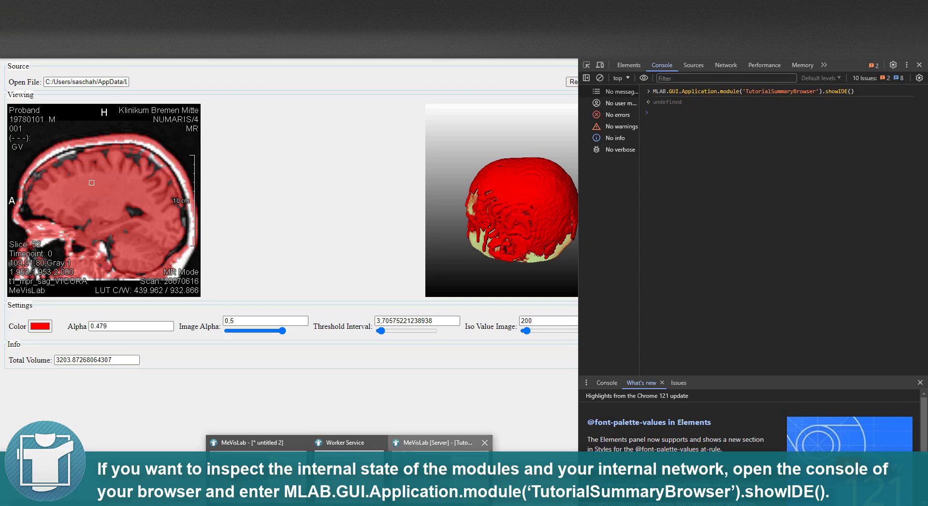
pyautogui.click(441, 442)
# Inspect the RemoteRendering1, View2D and SoCameraInteraction panels in the internal network, leaving only the View2D panel open
pyautogui.doubleClick(208, 108)
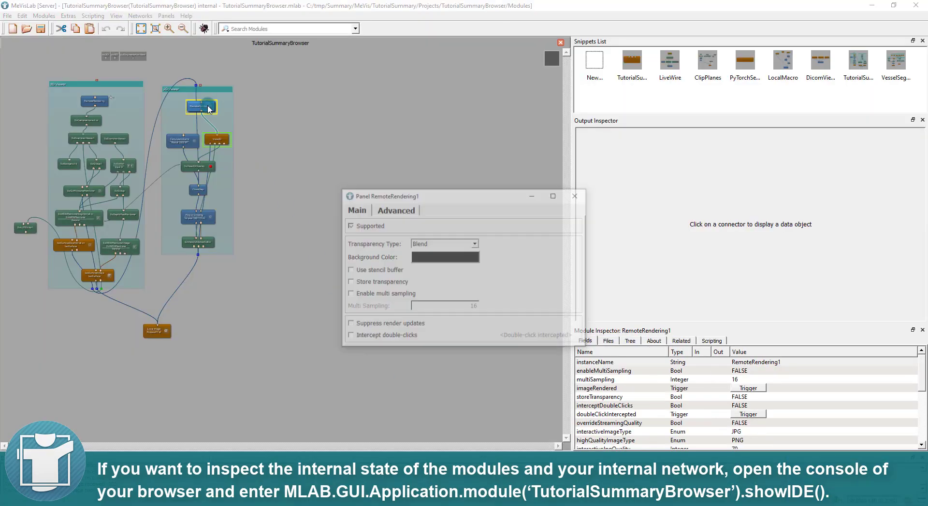
pyautogui.doubleClick(223, 139)
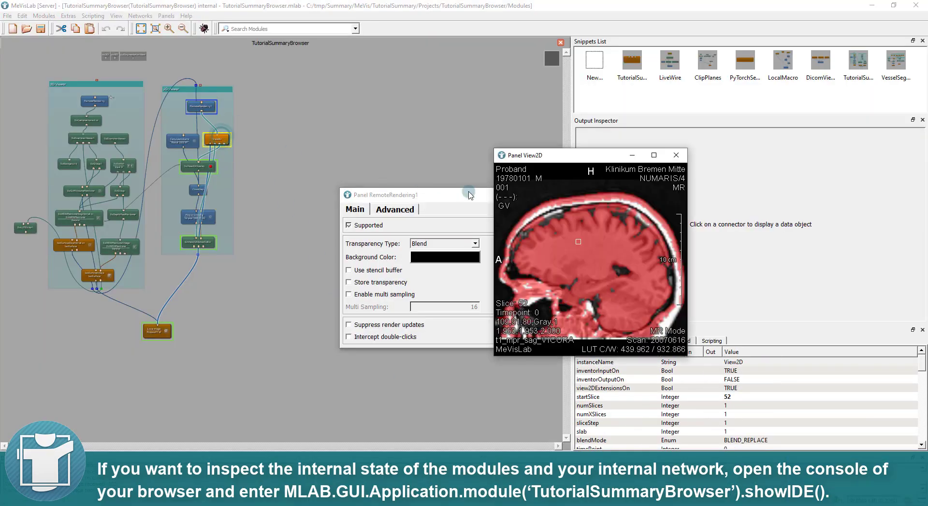
pyautogui.moveTo(460, 198); pyautogui.dragTo(334, 227)
pyautogui.click(452, 224)
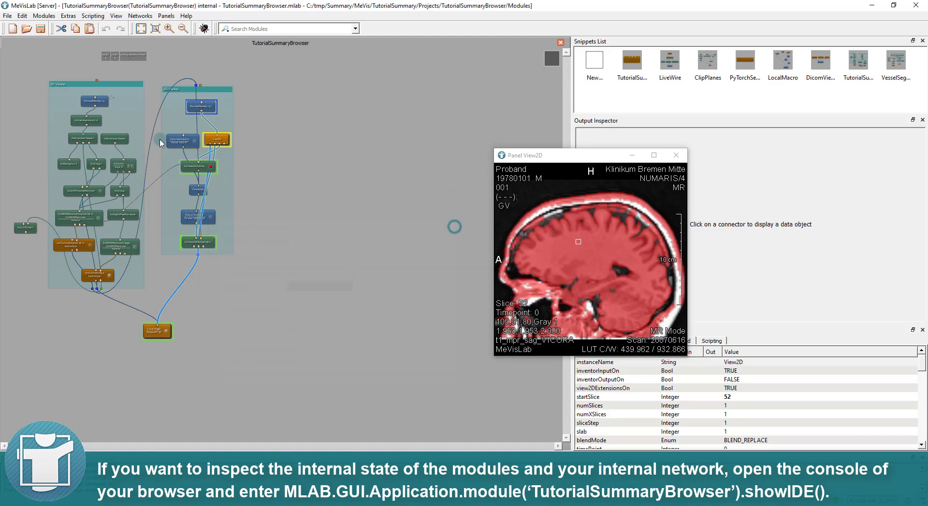
pyautogui.doubleClick(90, 120)
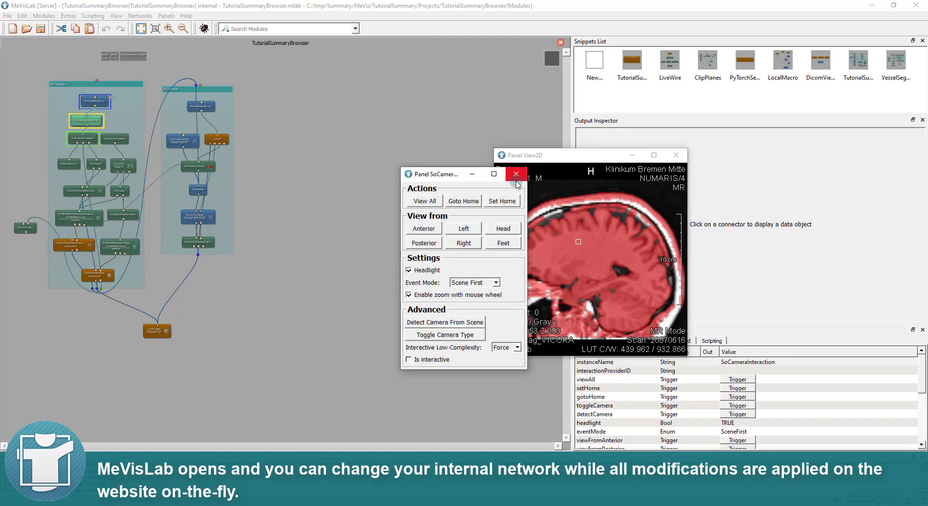
pyautogui.click(516, 174)
# Open the SoExaminerViewer1 viewer, arrange it beside the View2D panel, and rotate the 3D head
pyautogui.doubleClick(83, 139)
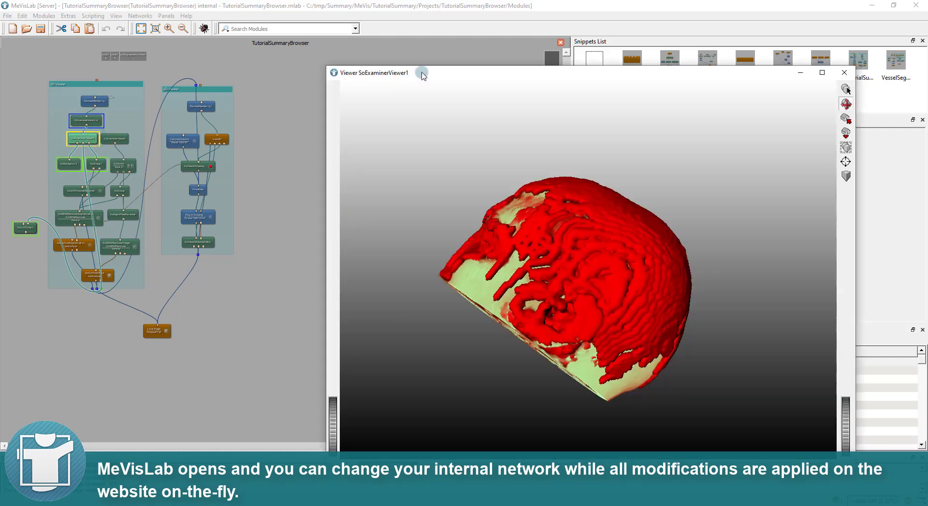
pyautogui.moveTo(422, 74); pyautogui.dragTo(99, 68)
pyautogui.click(650, 167)
pyautogui.moveTo(650, 166); pyautogui.dragTo(776, 160)
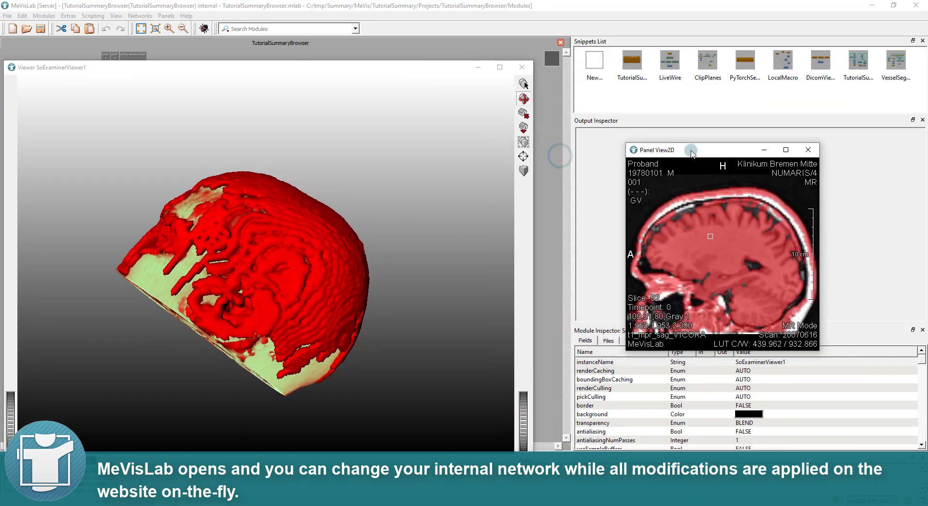
pyautogui.moveTo(247, 275); pyautogui.dragTo(284, 213)
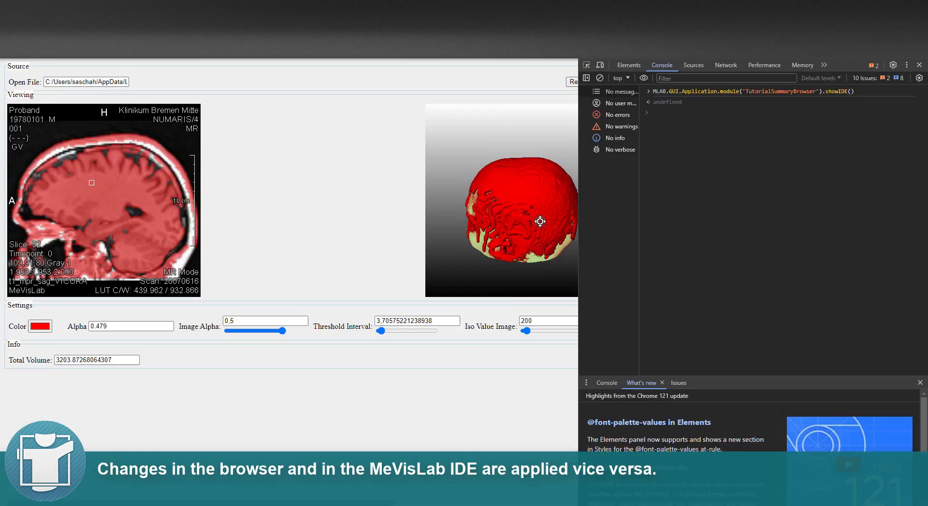
# Rotate the 3D head in the browser page and preview image resource 0a9c46db from 127.0.0.1:8080 in widened developer tools
pyautogui.moveTo(519, 201); pyautogui.dragTo(536, 214)
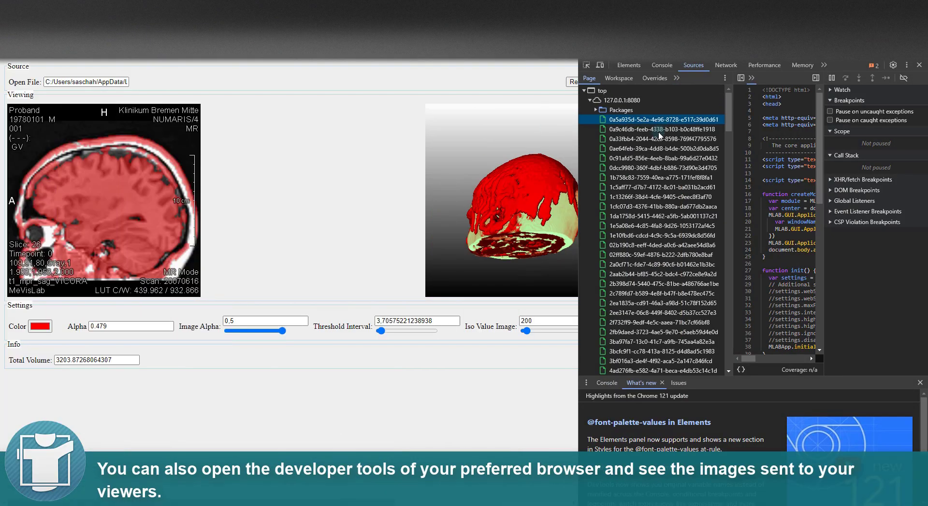
pyautogui.click(652, 128)
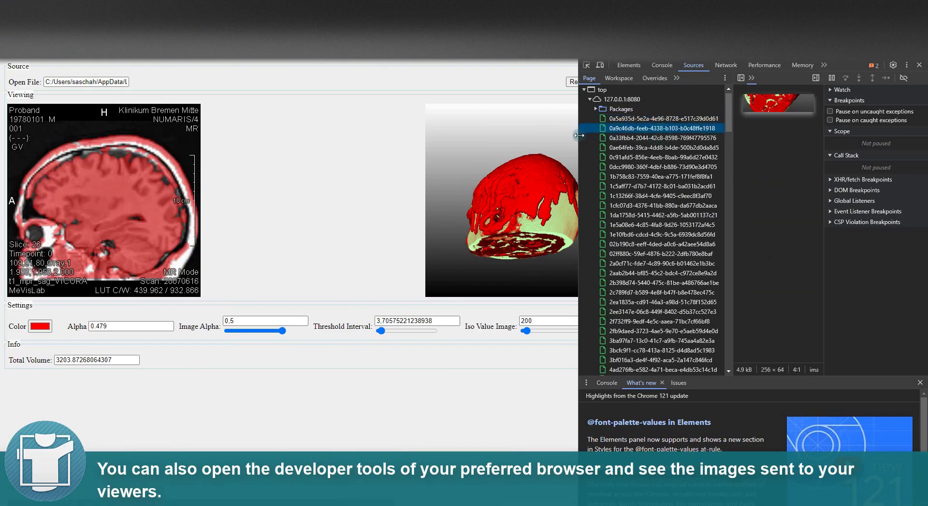
pyautogui.moveTo(578, 135); pyautogui.dragTo(337, 145)
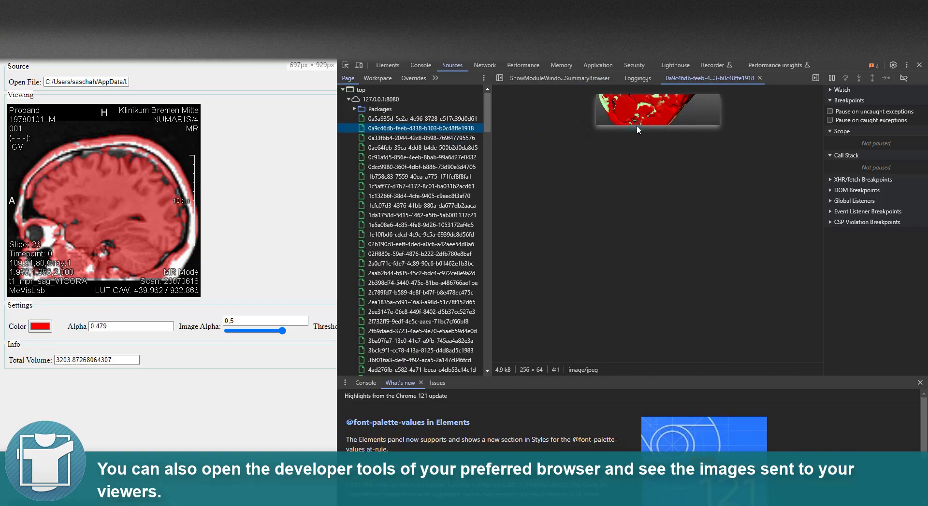
# Examine further image tiles sent to the viewers from 127.0.0.1:8080, previewing several resources between 0a33fbb4 and 2ee3147e
pyautogui.click(415, 139)
pyautogui.click(414, 118)
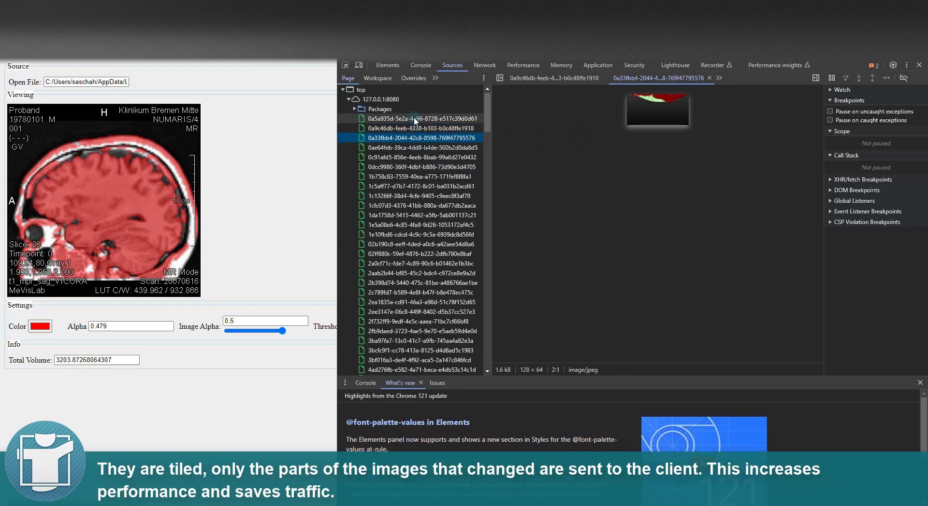
pyautogui.click(405, 195)
pyautogui.click(405, 215)
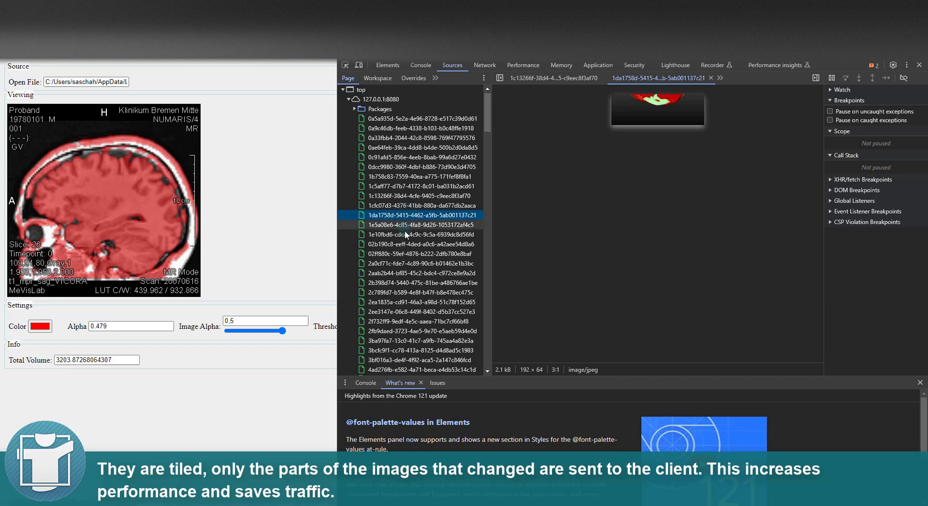
pyautogui.click(406, 244)
pyautogui.click(407, 264)
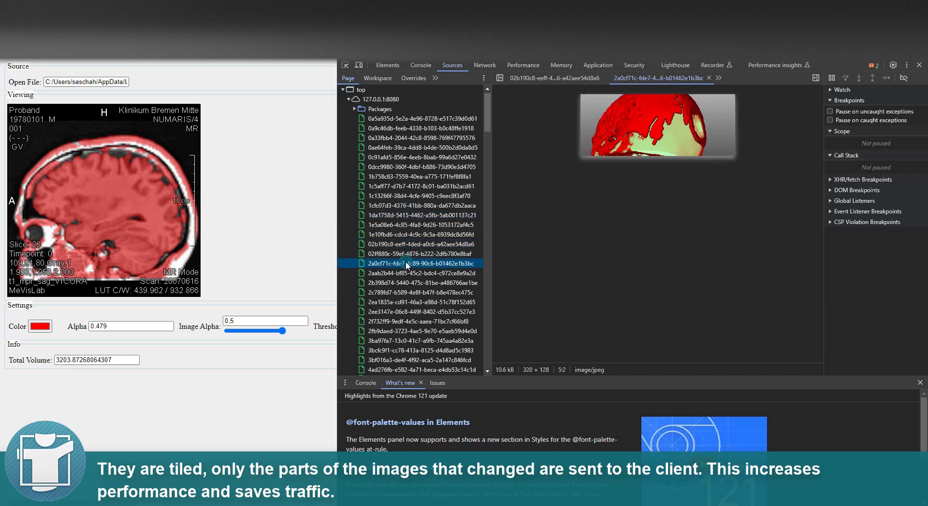
pyautogui.click(407, 292)
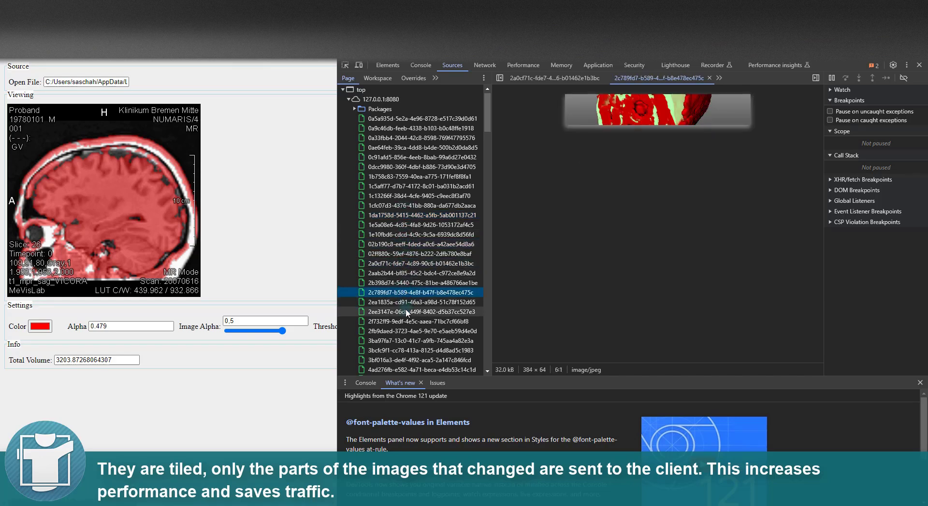
pyautogui.click(407, 311)
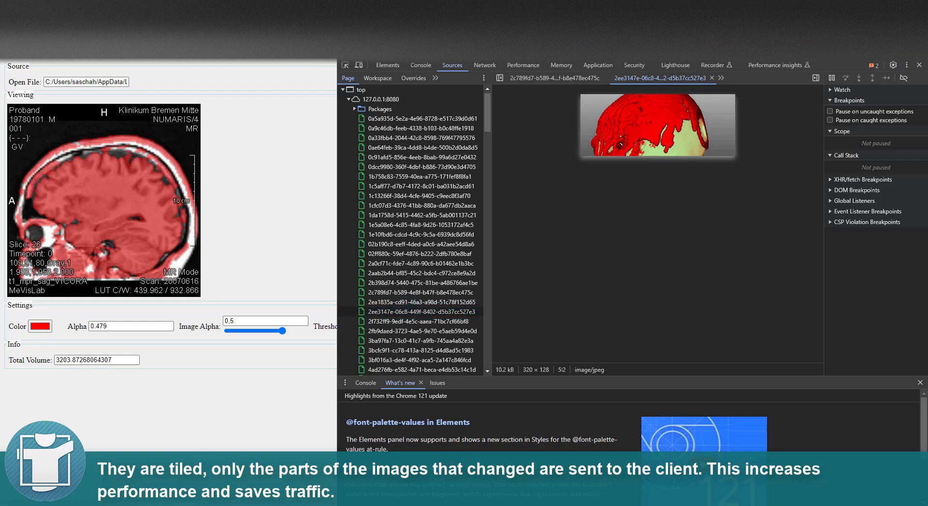